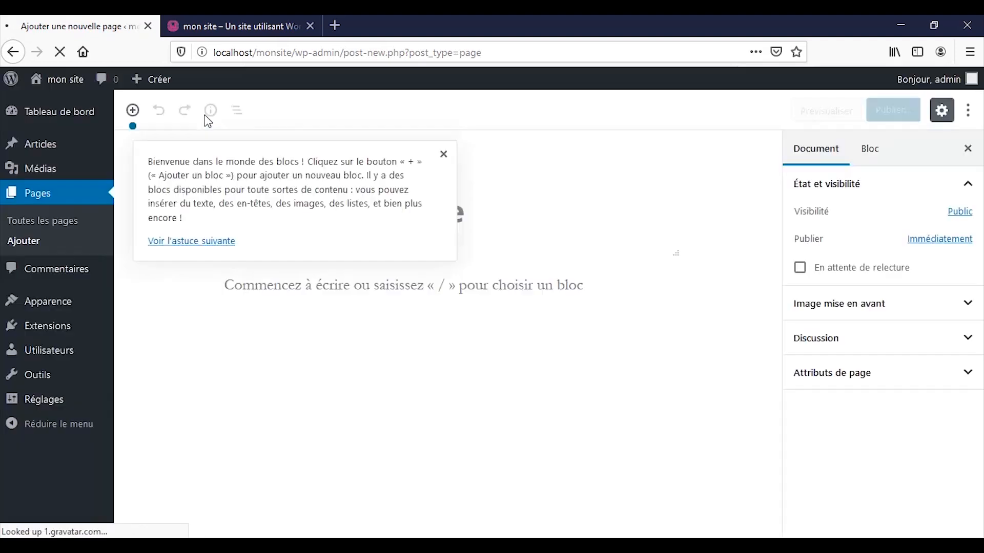
Dismiss the block editor welcome tip, title the new page "Page 2" and publish it
left_click(441, 153)
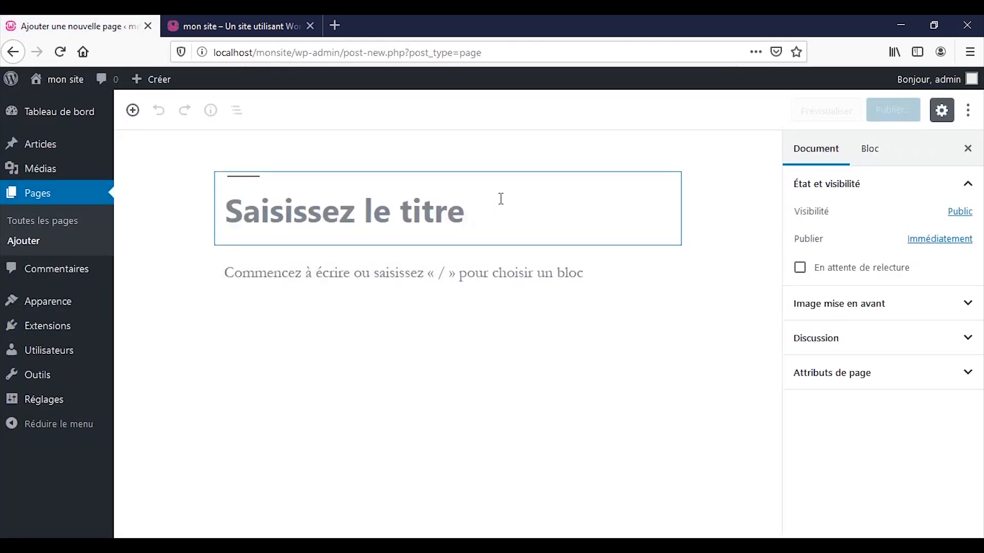
type("Page 2")
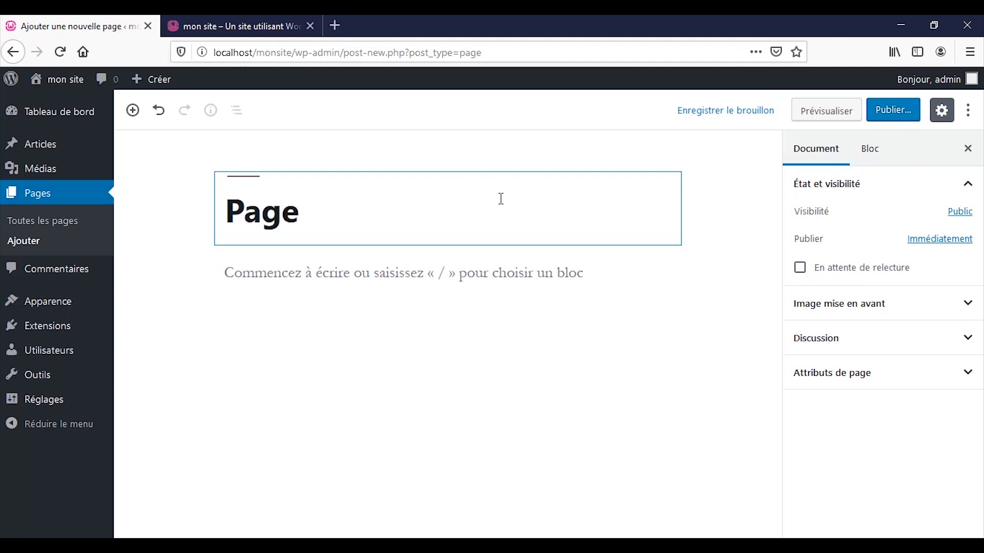
left_click(893, 111)
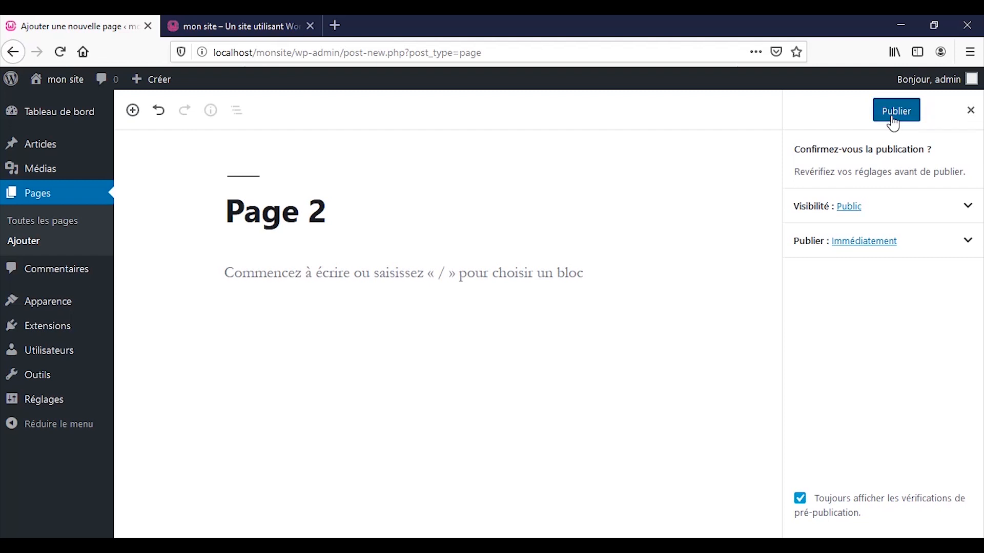
left_click(893, 118)
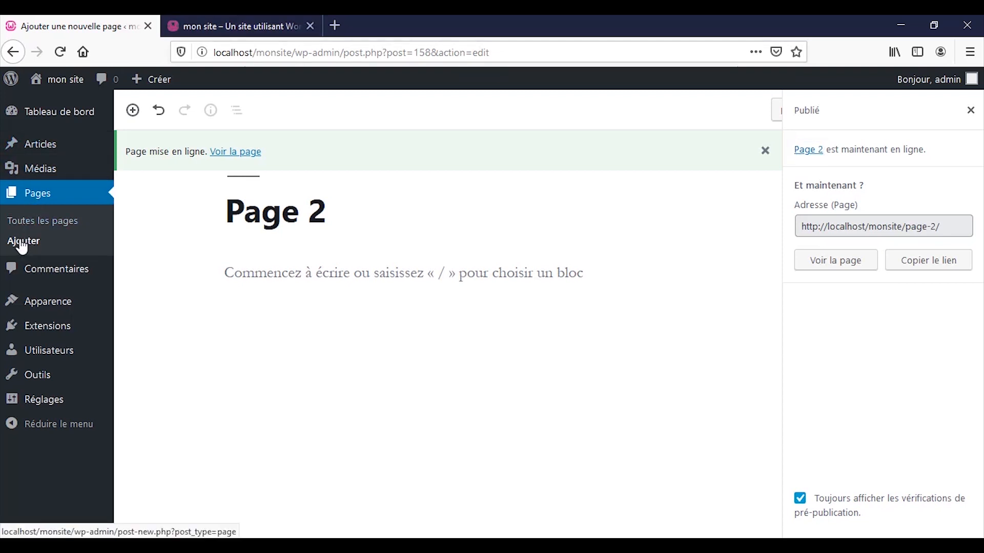
Add another new page titled "Page 3" and publish it
left_click(21, 245)
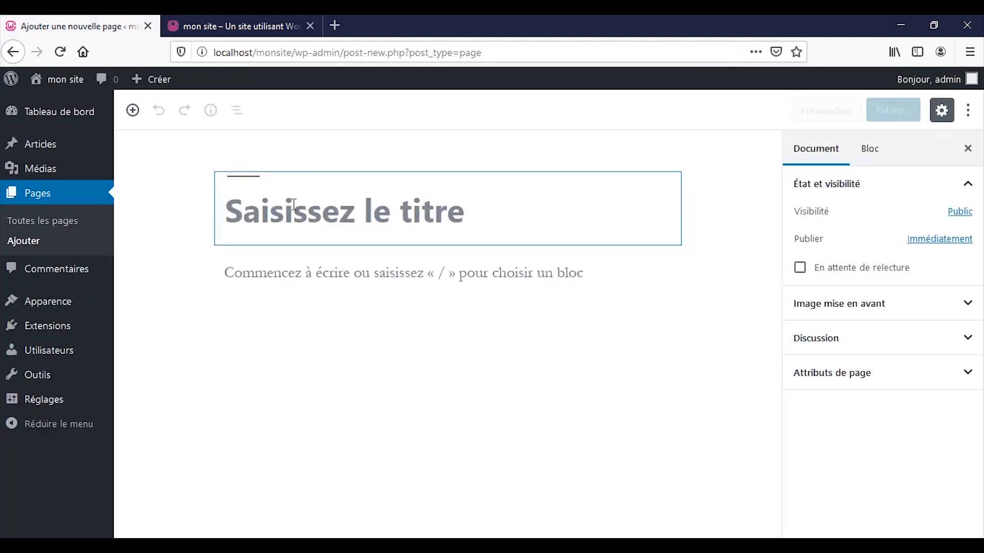
type("Page 3")
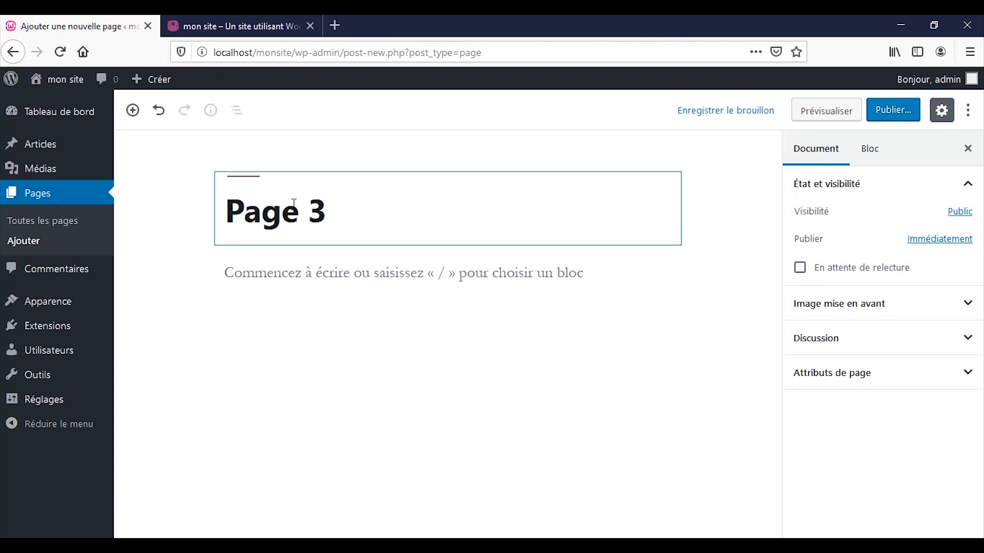
left_click(886, 115)
left_click(882, 117)
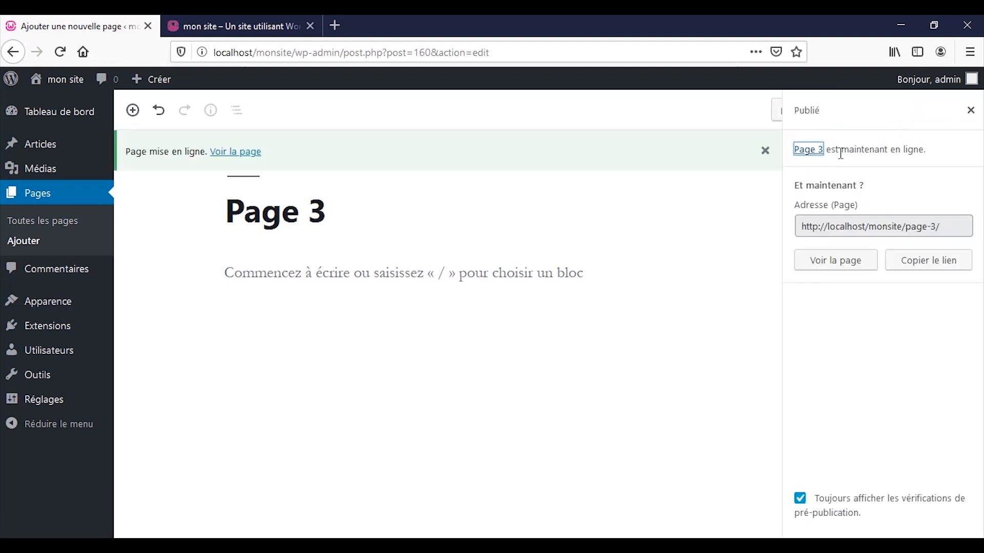
Add and publish a new page titled "Page 4", and open the list of all pages
left_click(28, 244)
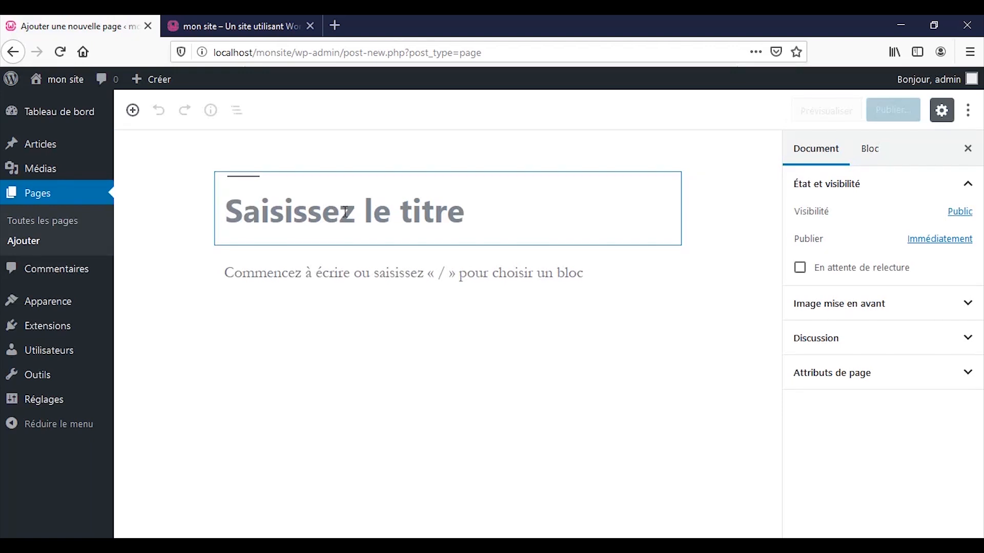
type("Page 4")
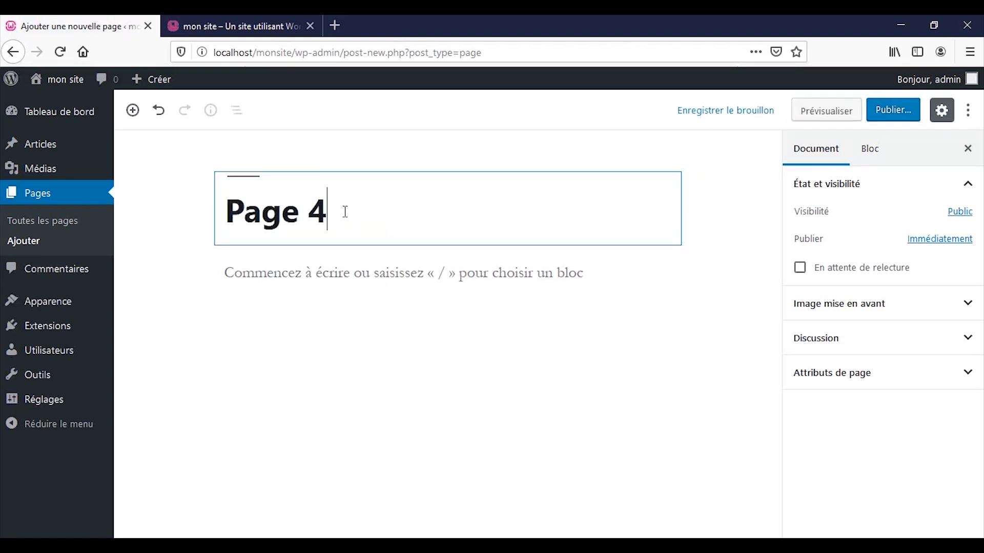
left_click(881, 119)
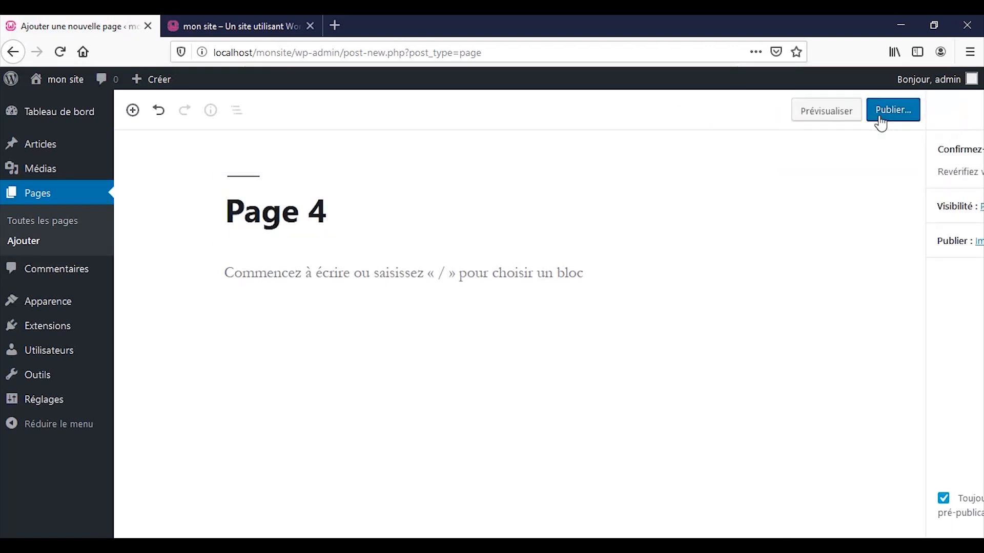
left_click(880, 118)
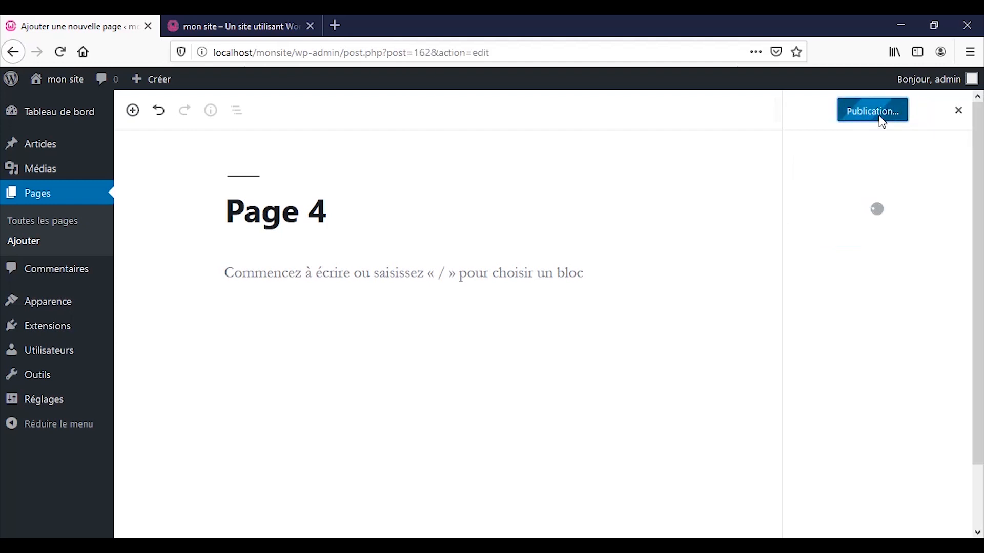
left_click(74, 227)
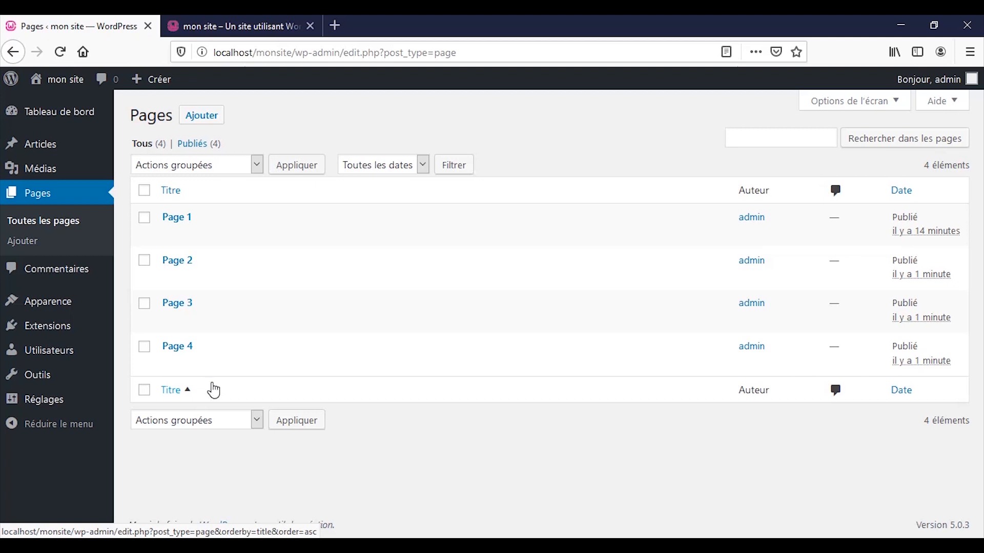
mouse_move(195, 371)
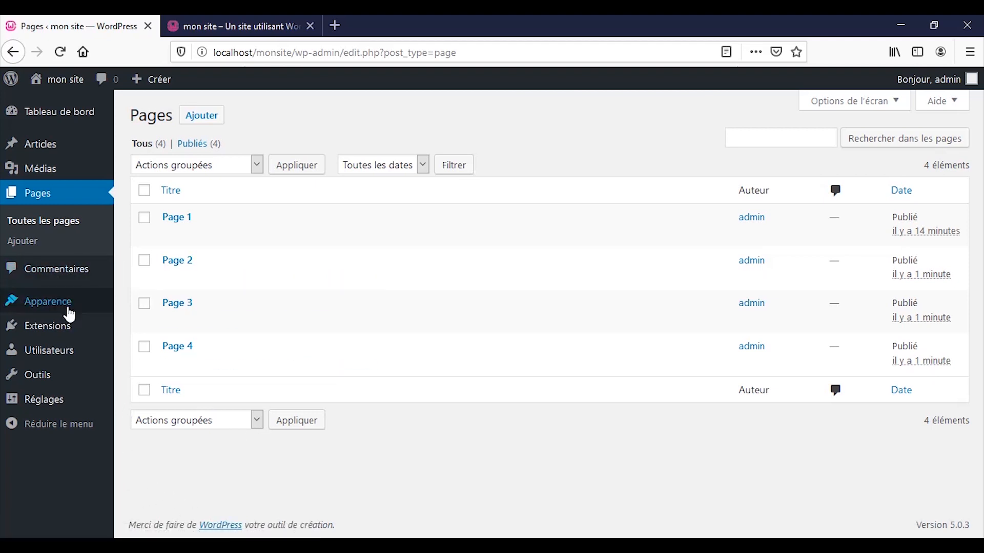
Create a new navigation menu named "menu 1" in the site's appearance settings
mouse_move(62, 306)
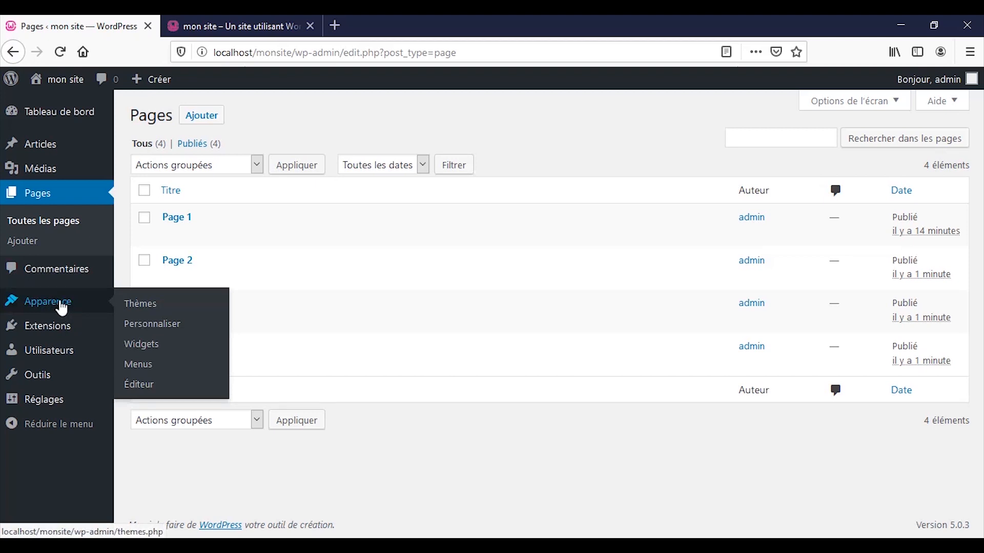
left_click(62, 308)
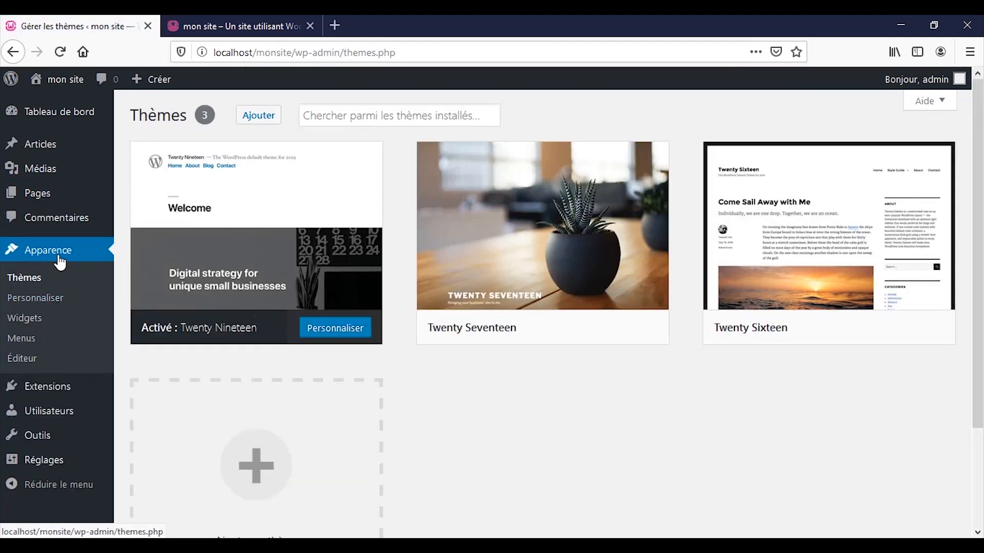
left_click(30, 340)
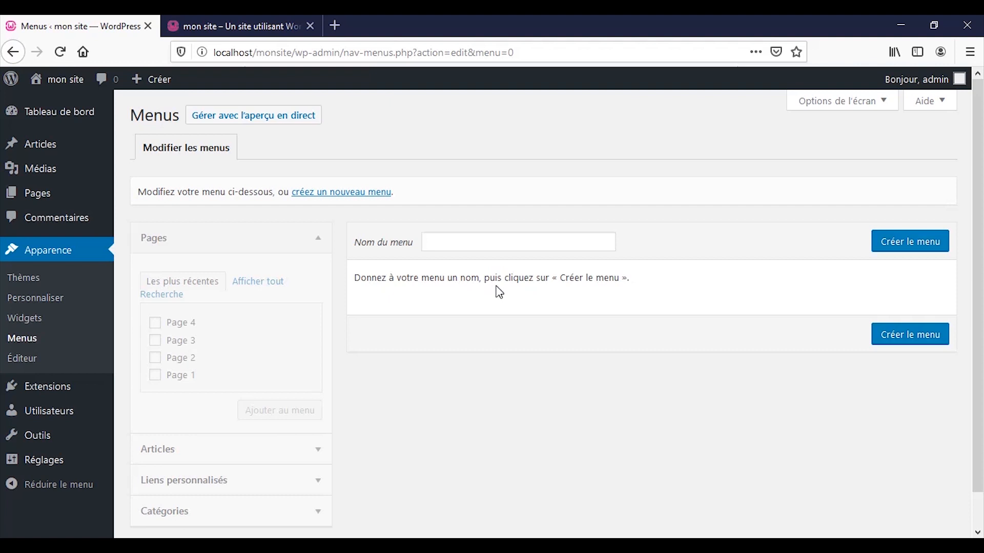
left_click(488, 246)
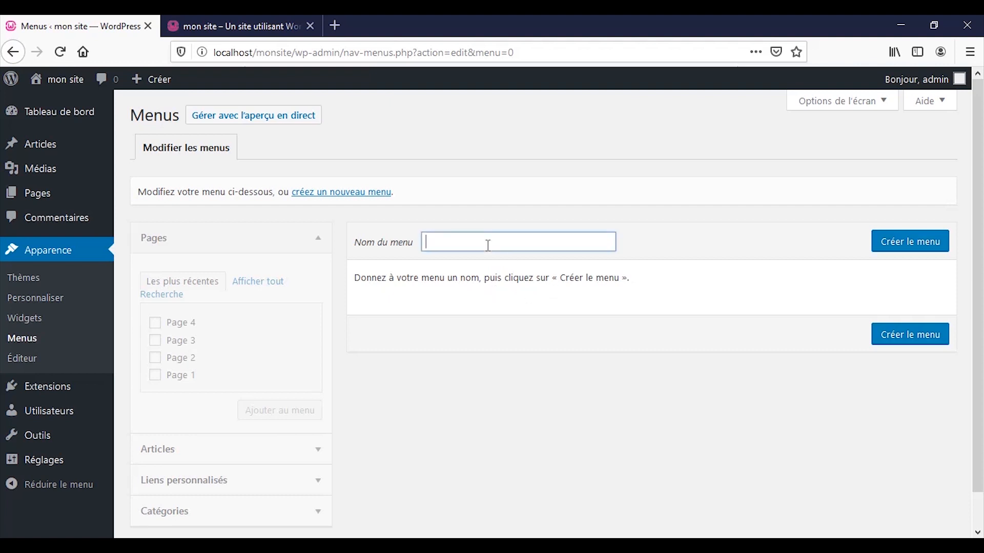
type("menu 1")
left_click(896, 246)
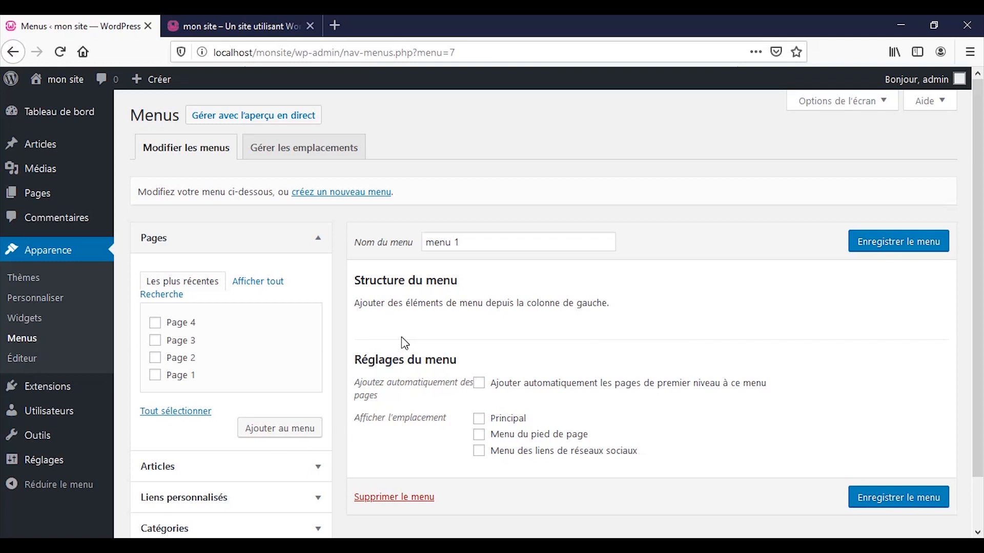
Look at the site's front page, and assign menu 1 to the "Principal" display location and save the menu
left_click(259, 30)
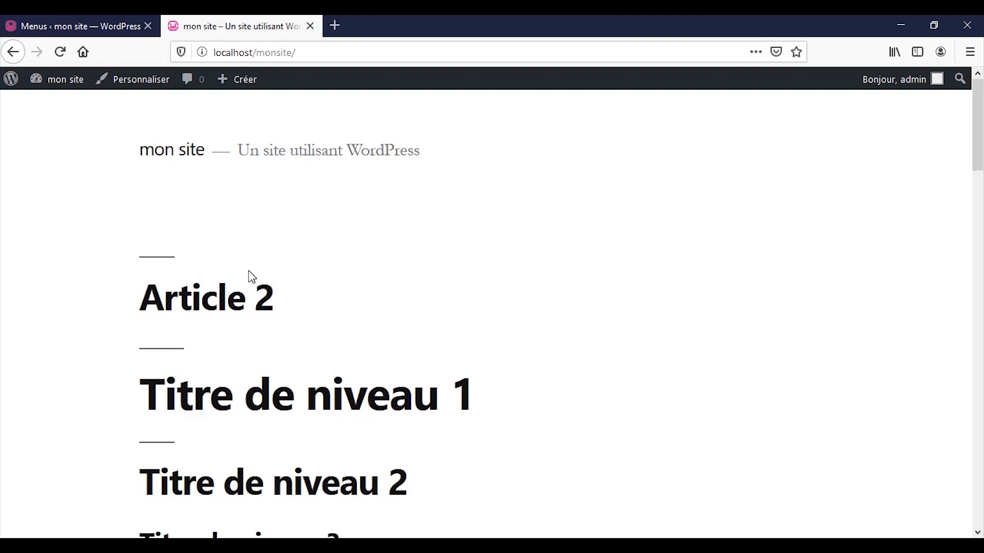
left_click(67, 26)
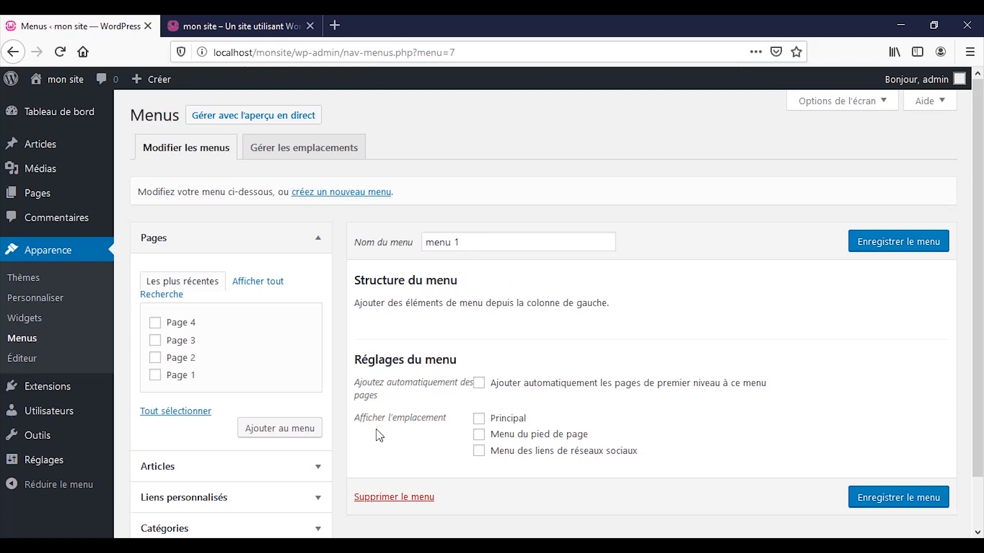
left_click(485, 424)
left_click(870, 240)
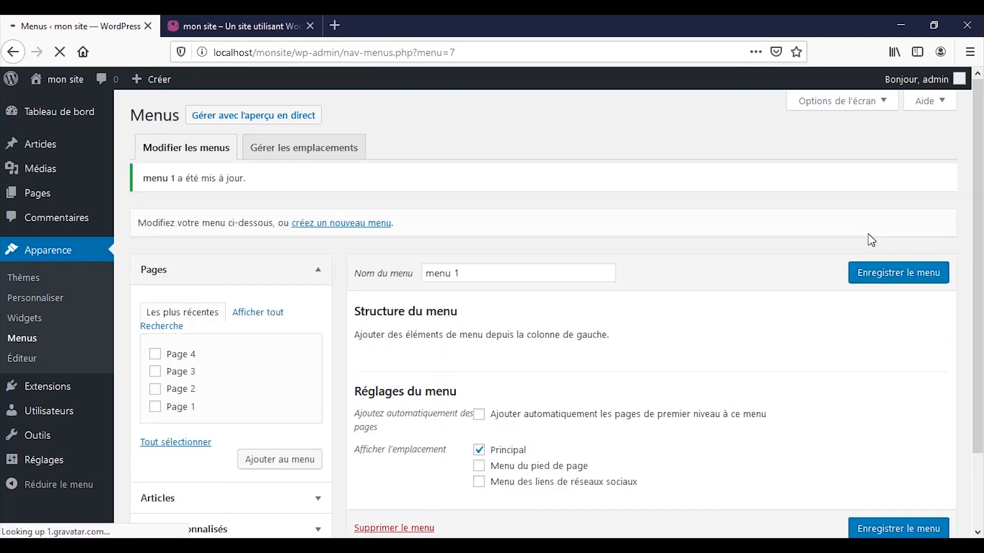
Reload the site's front page and check its header and content for the menu, returning to the menu editor
left_click(249, 26)
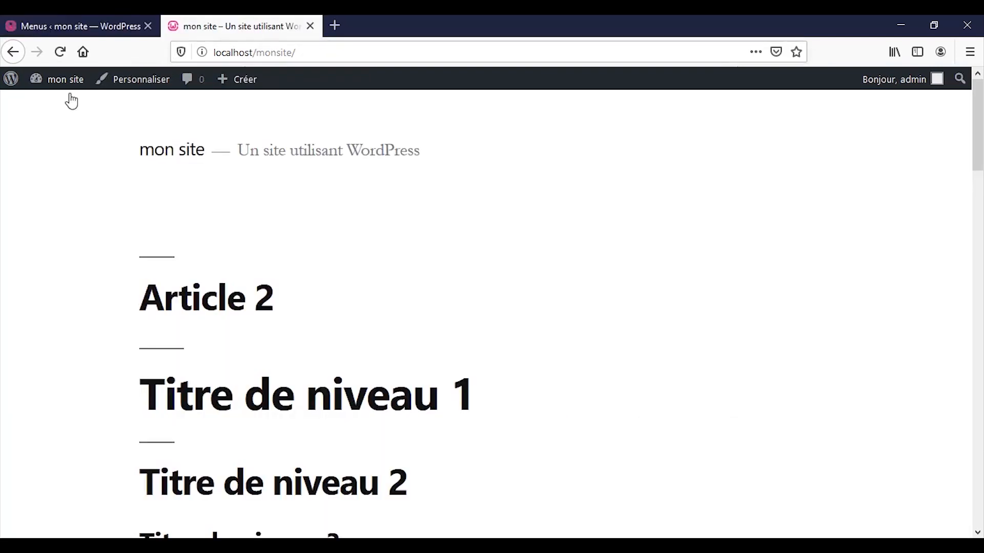
left_click(58, 54)
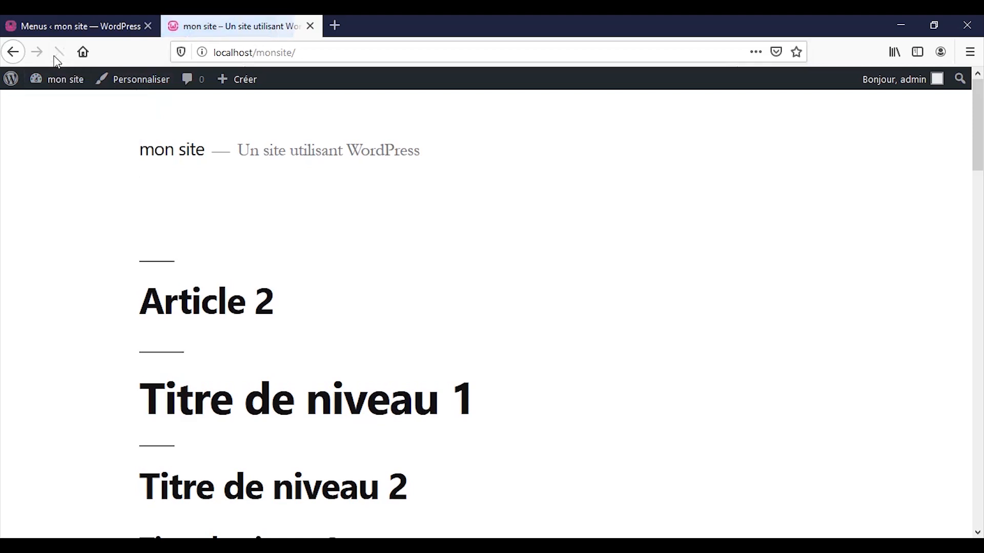
scroll(418, 343, "down", 6)
scroll(419, 342, "down", 15)
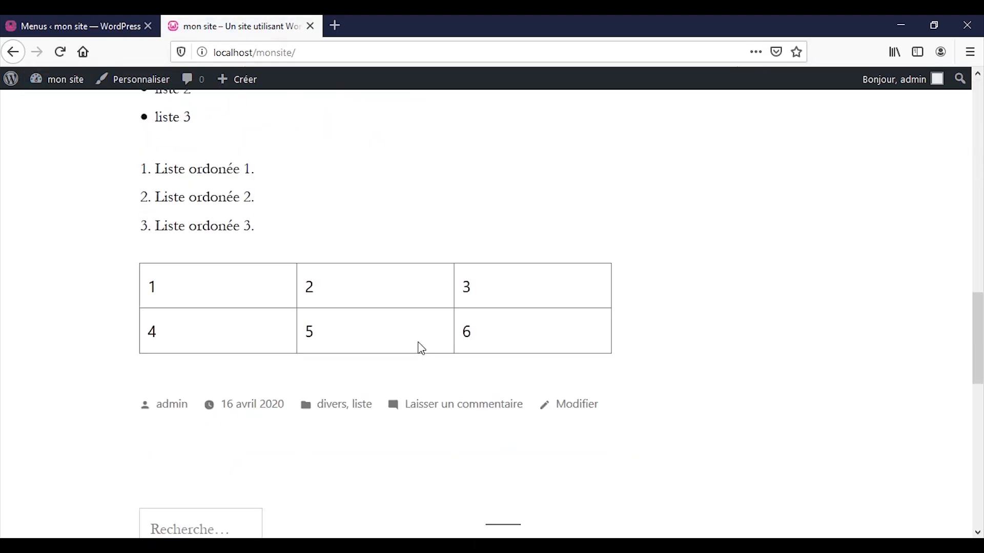
left_click(35, 21)
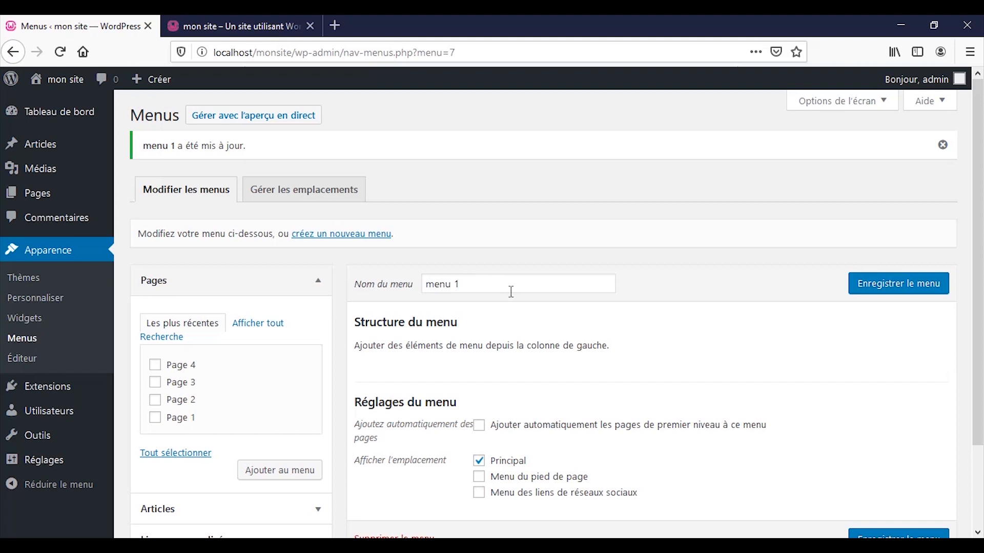
left_click(205, 24)
scroll(459, 386, "up", 8)
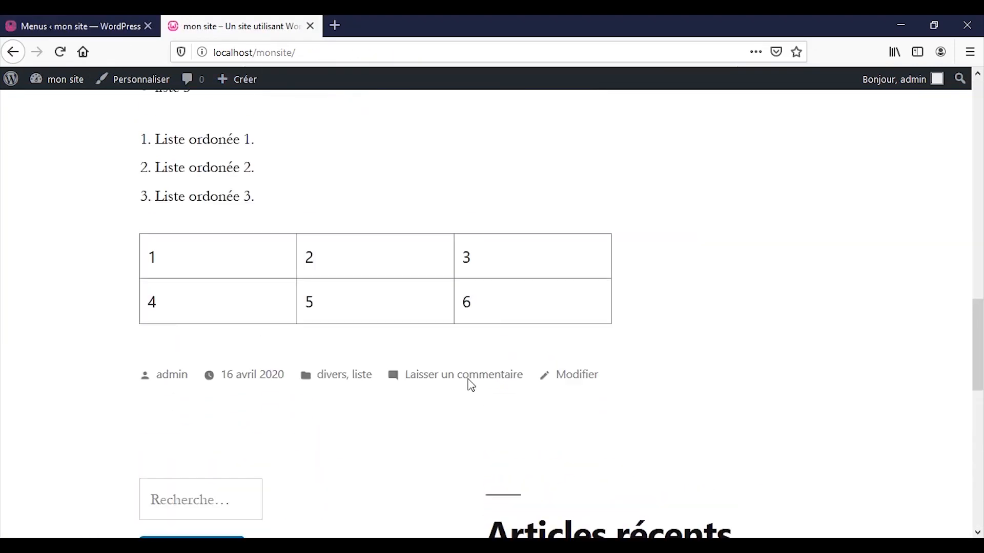
scroll(471, 385, "up", 10)
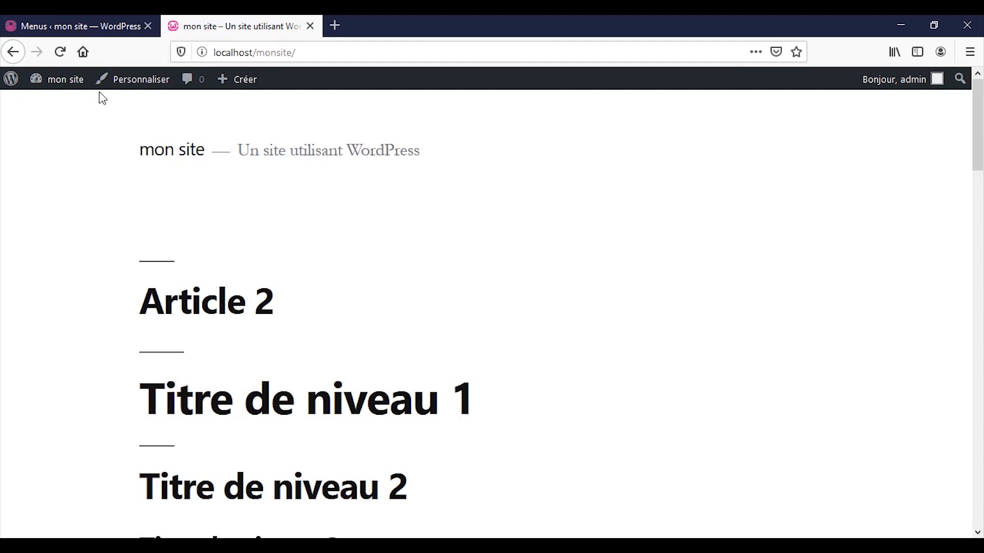
left_click(46, 24)
Examine the item types that can be added to menu 1: pages, articles, custom links and categories
mouse_move(59, 191)
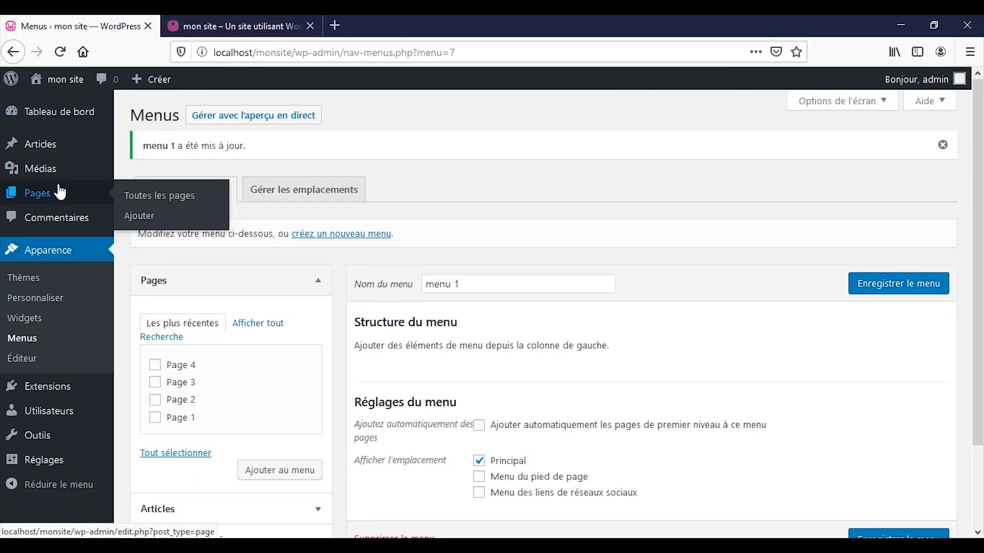
left_click(281, 287)
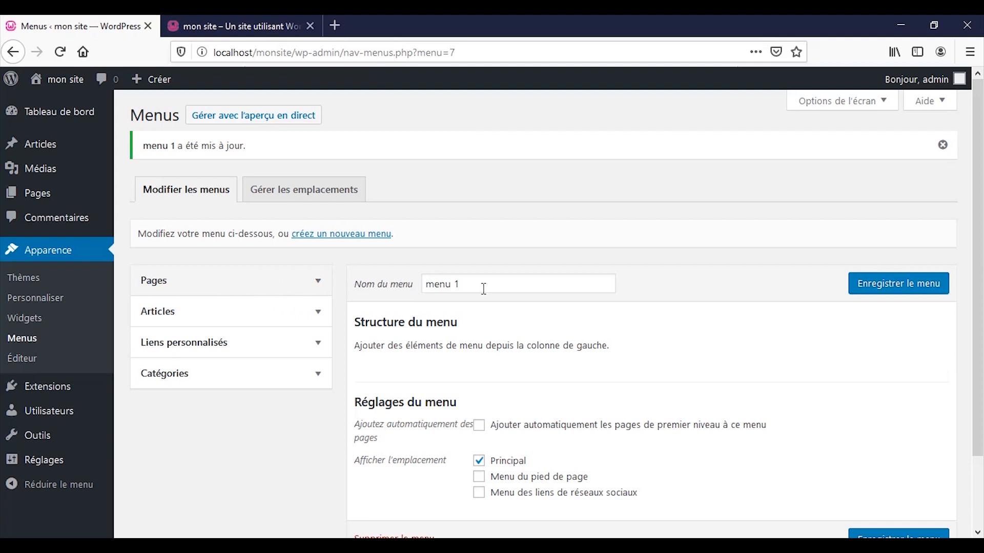
left_click(268, 286)
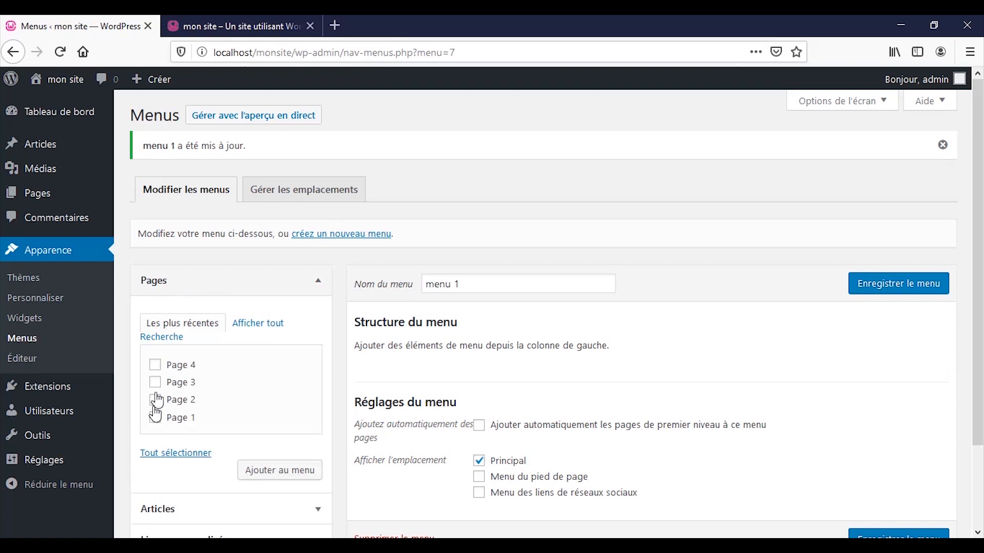
left_click(193, 293)
left_click(194, 323)
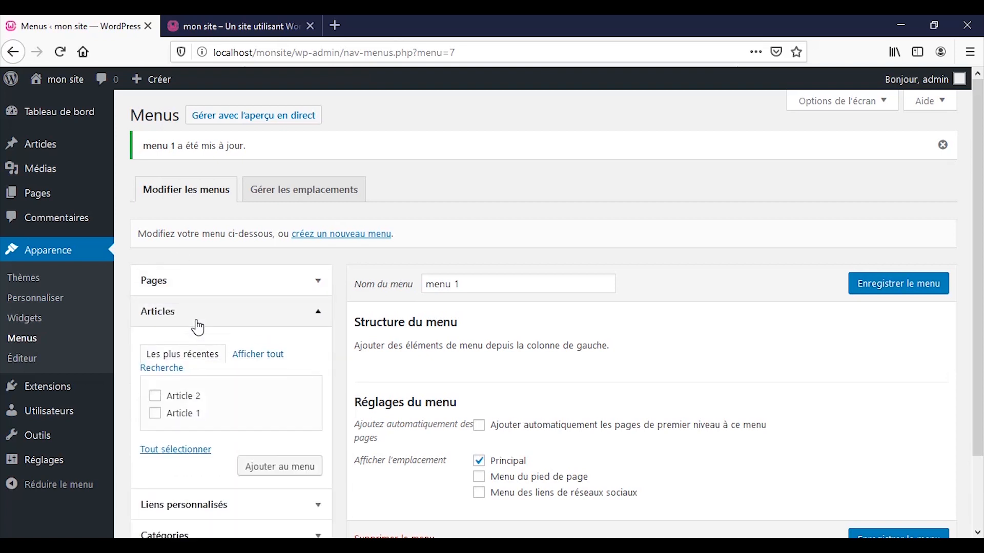
left_click(230, 319)
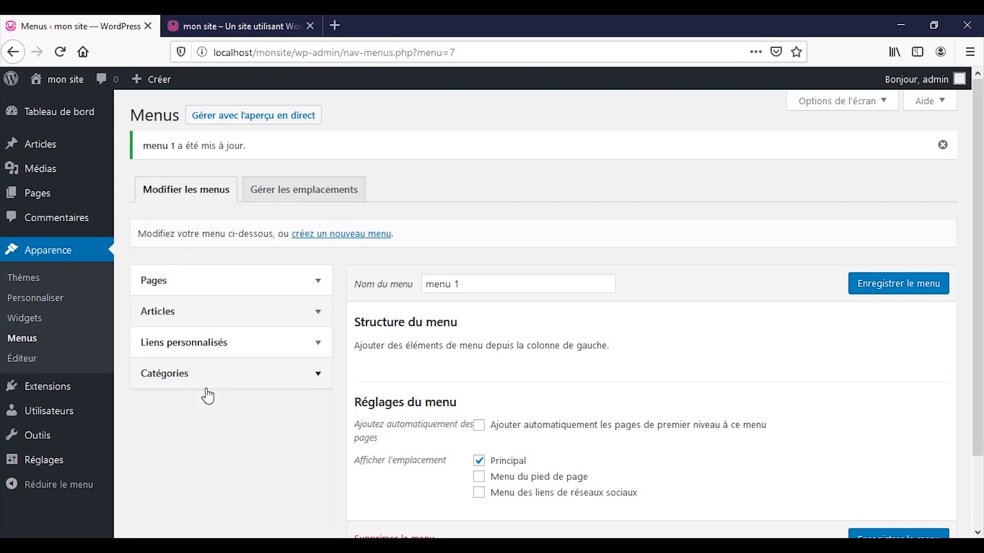
left_click(209, 347)
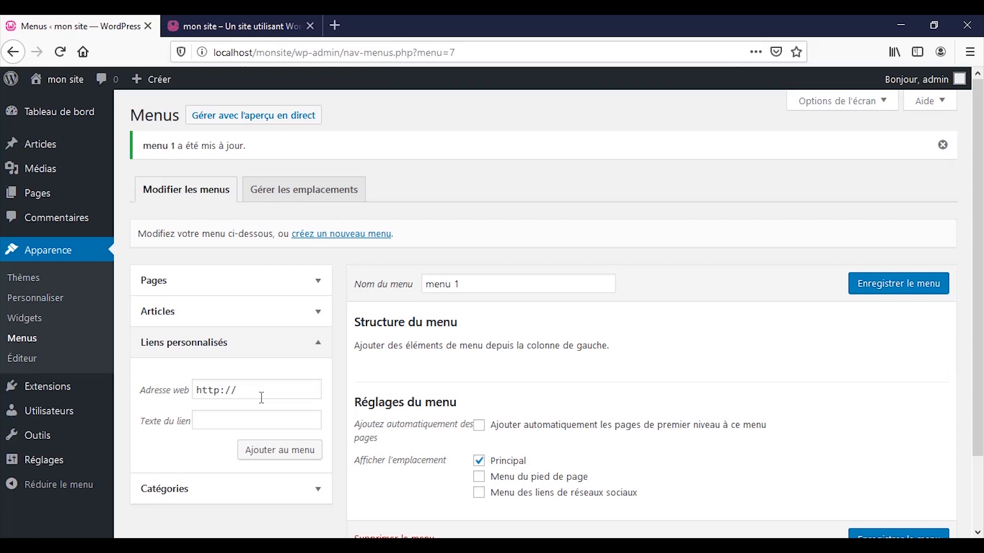
left_click(251, 351)
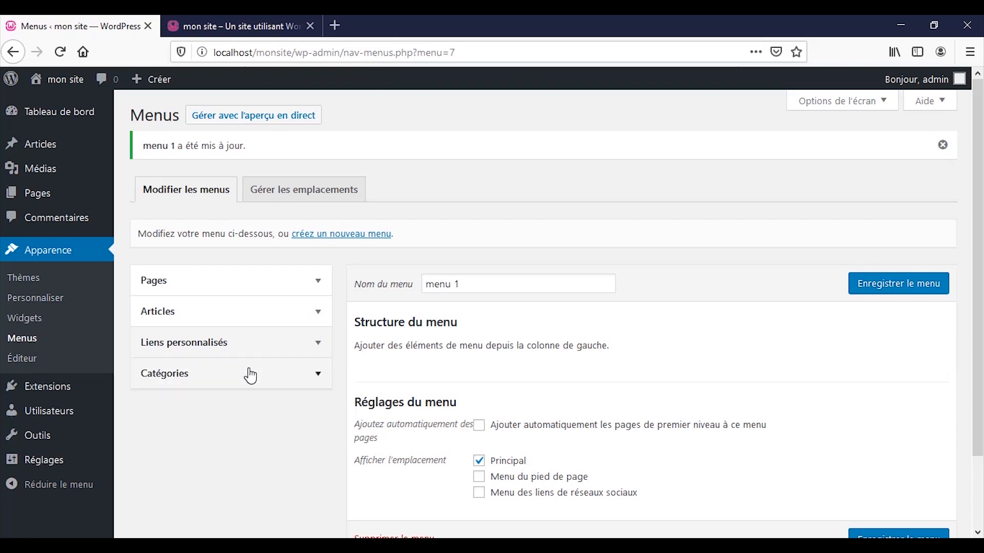
left_click(249, 374)
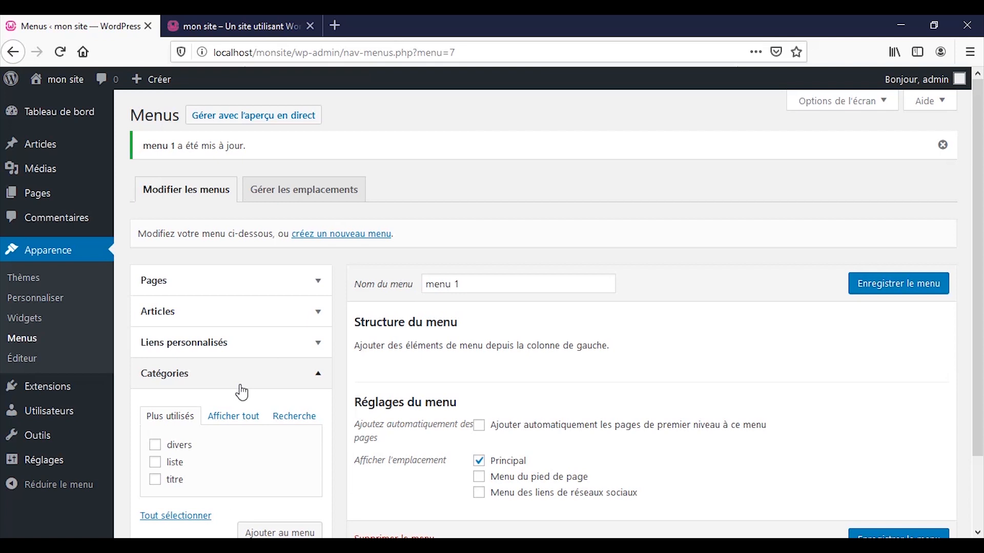
Display the full list of site pages that can be added to menu 1
left_click(241, 385)
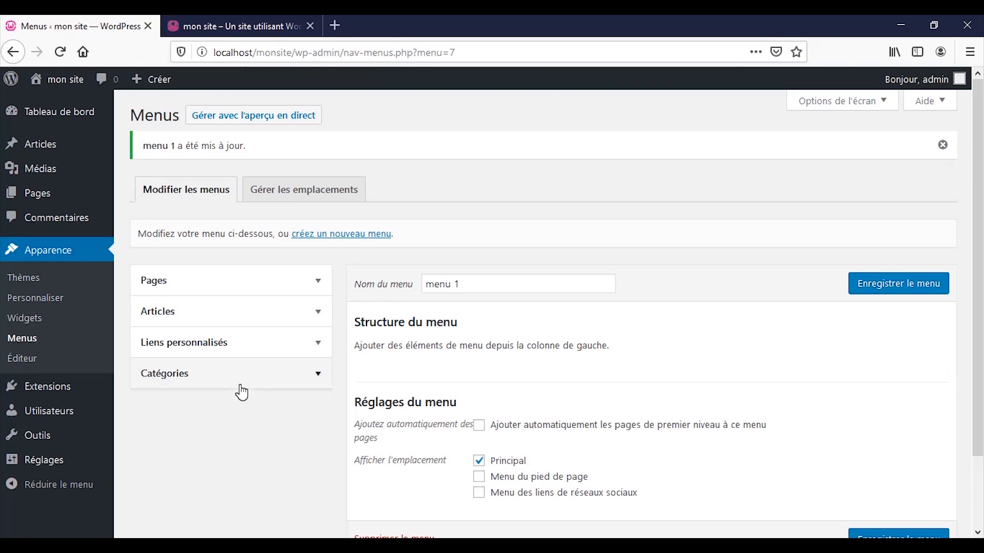
left_click(252, 291)
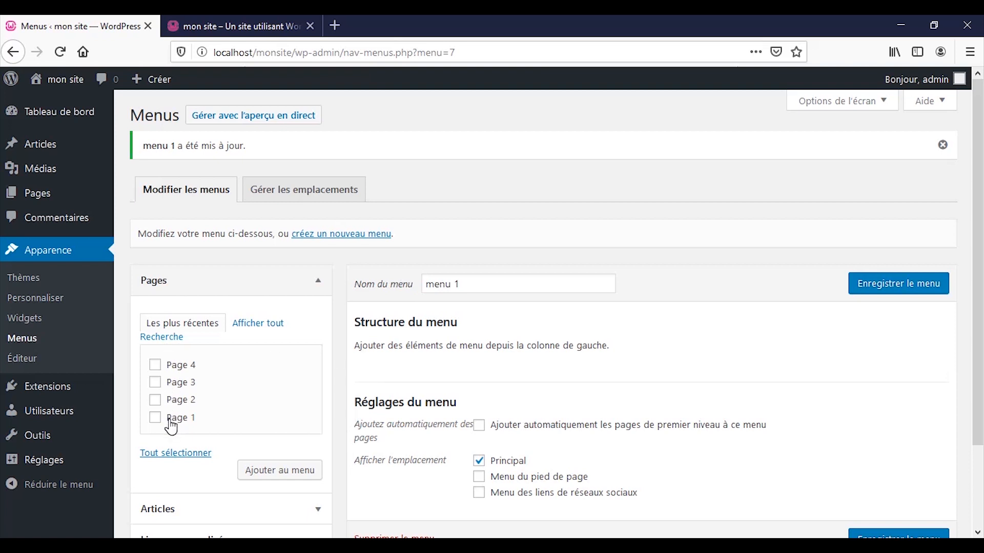
left_click(246, 324)
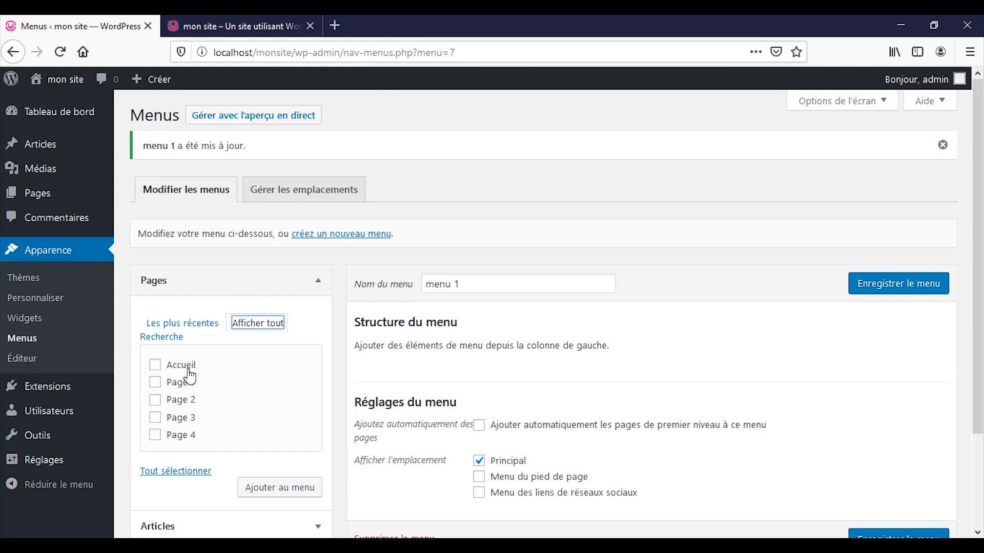
Look through the site's front page that the Accueil entry stands for, and return to the menu editor
left_click_drag(201, 368, 167, 371)
left_click(198, 21)
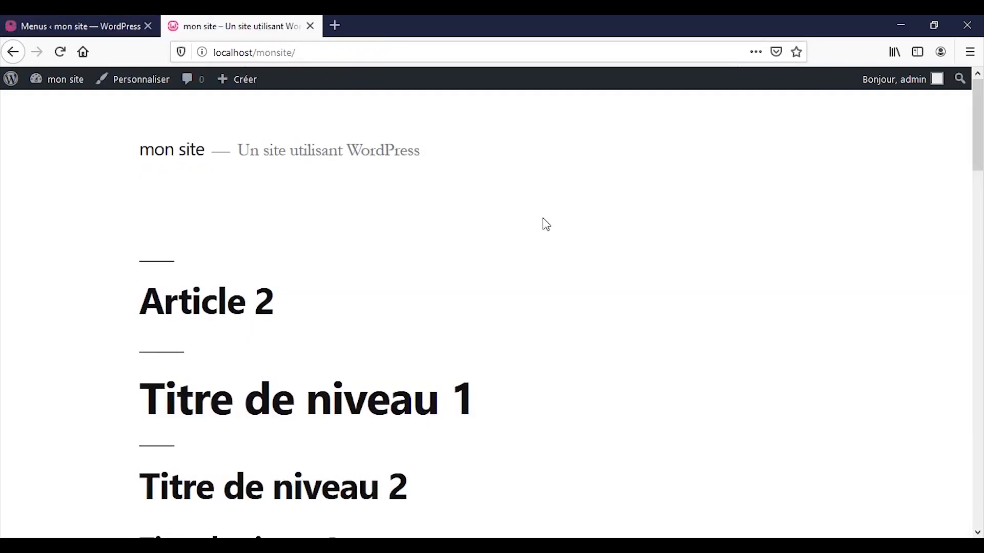
scroll(482, 269, "down", 6)
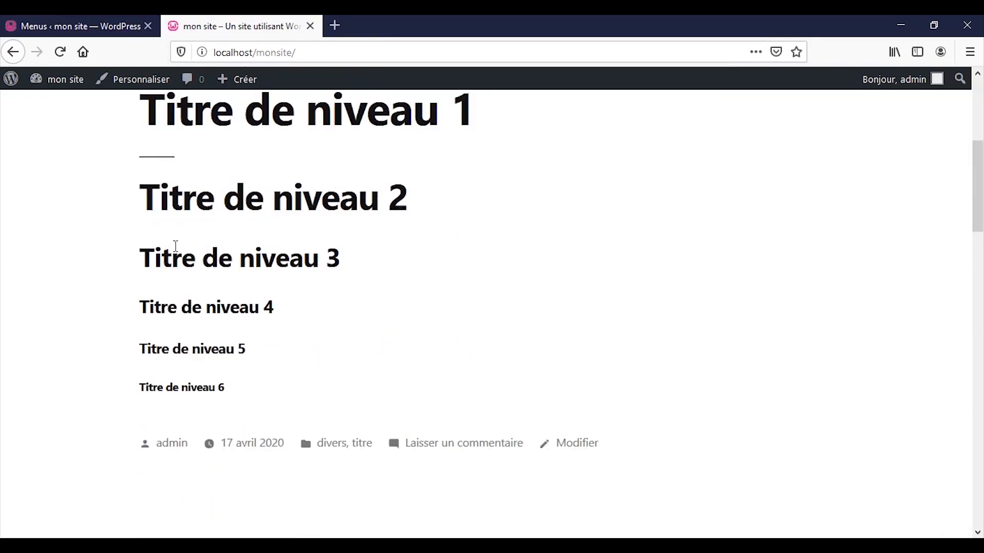
left_click(97, 26)
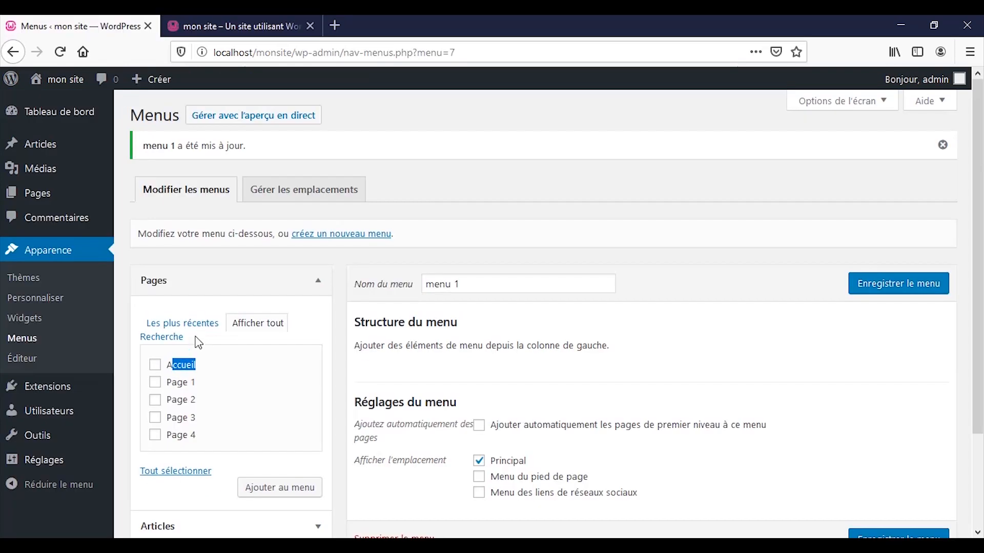
Add Accueil, Page 1, Page 2 and Page 3 to menu 1, leaving Page 4 out
left_click(154, 365)
left_click(154, 382)
left_click(155, 399)
left_click(154, 417)
left_click(155, 435)
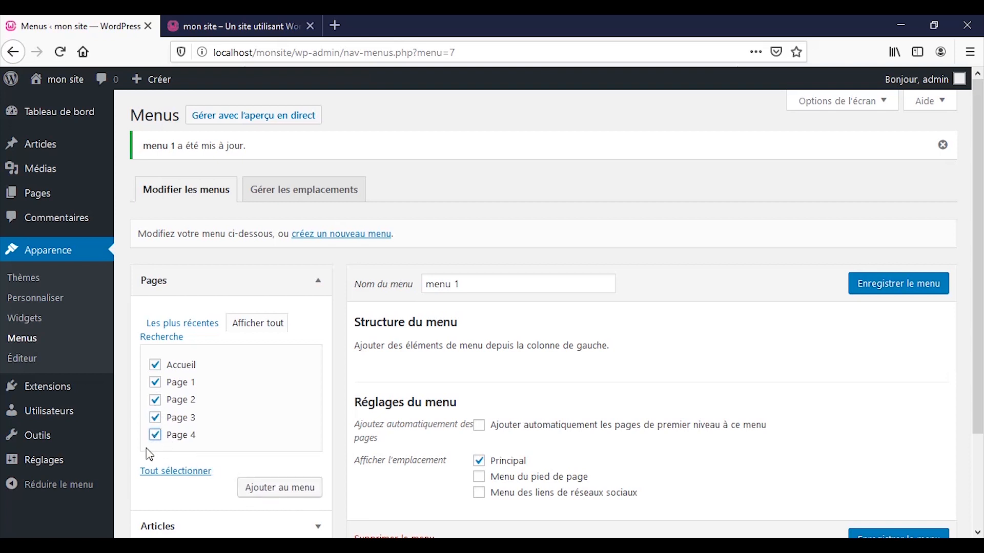
left_click(154, 437)
left_click(248, 494)
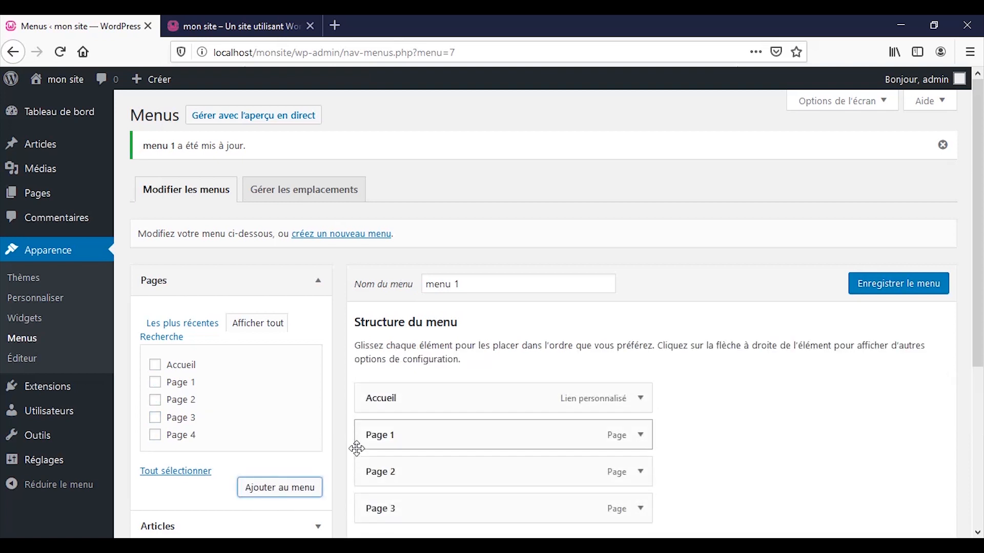
Add Page 4 to the structure of menu 1 and save the menu
scroll(411, 326, "down", 3)
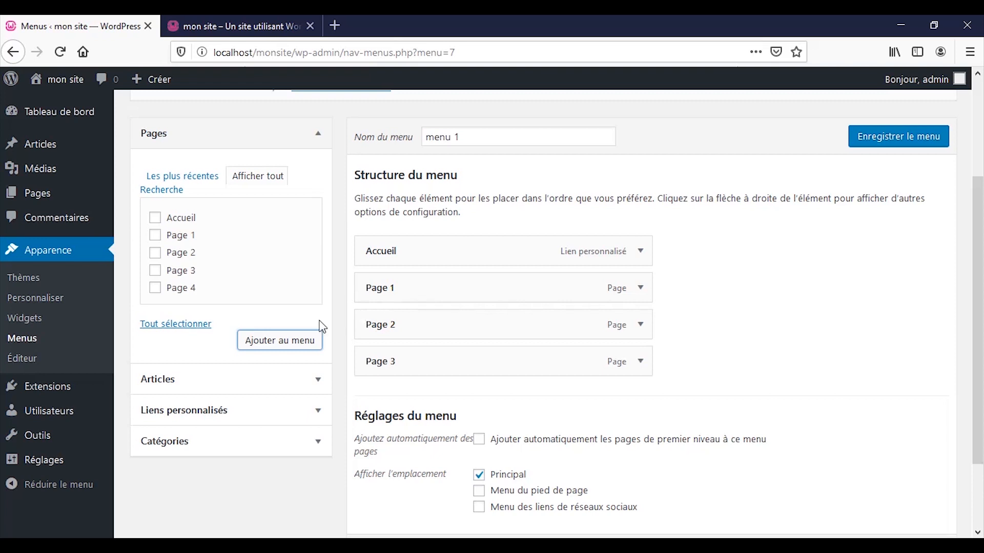
left_click(155, 288)
left_click(264, 342)
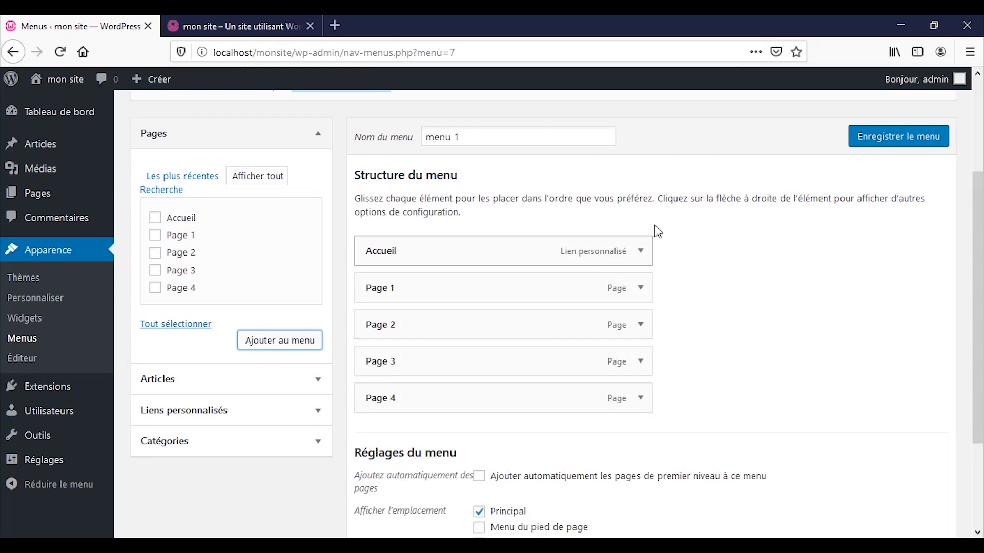
left_click(894, 137)
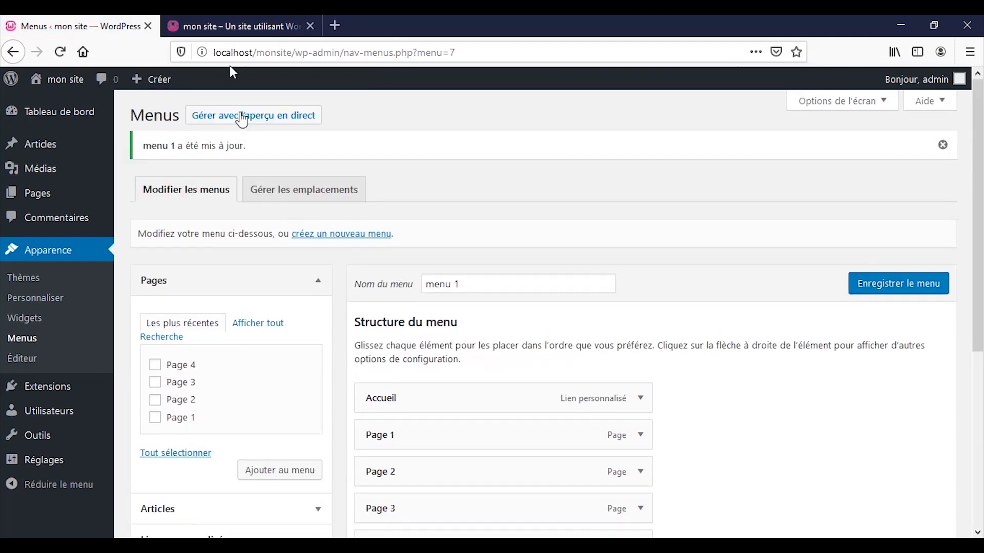
Reload the site's front page and test the header menu's Page 1, Page 2, Page 4 and Accueil links
left_click(226, 27)
scroll(456, 325, "up", 8)
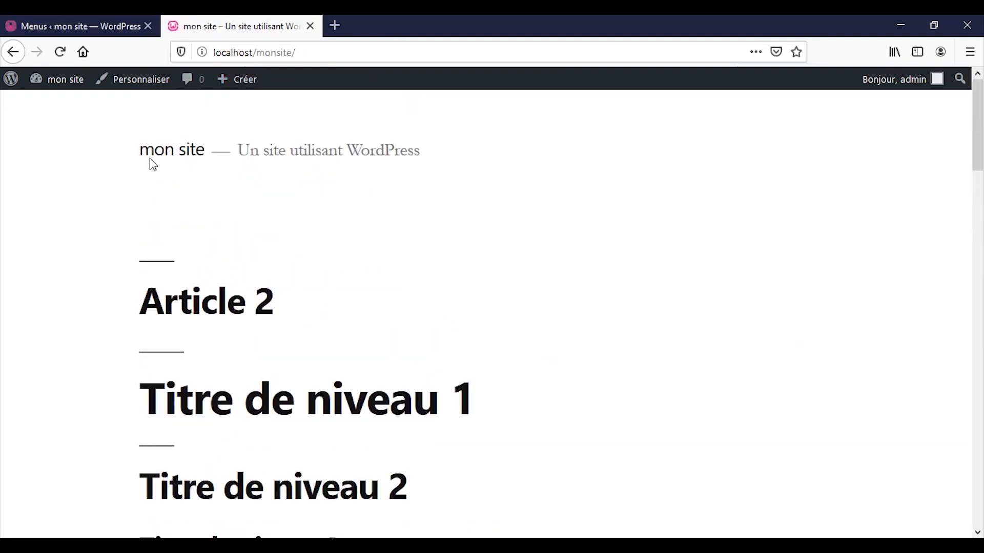
left_click(60, 52)
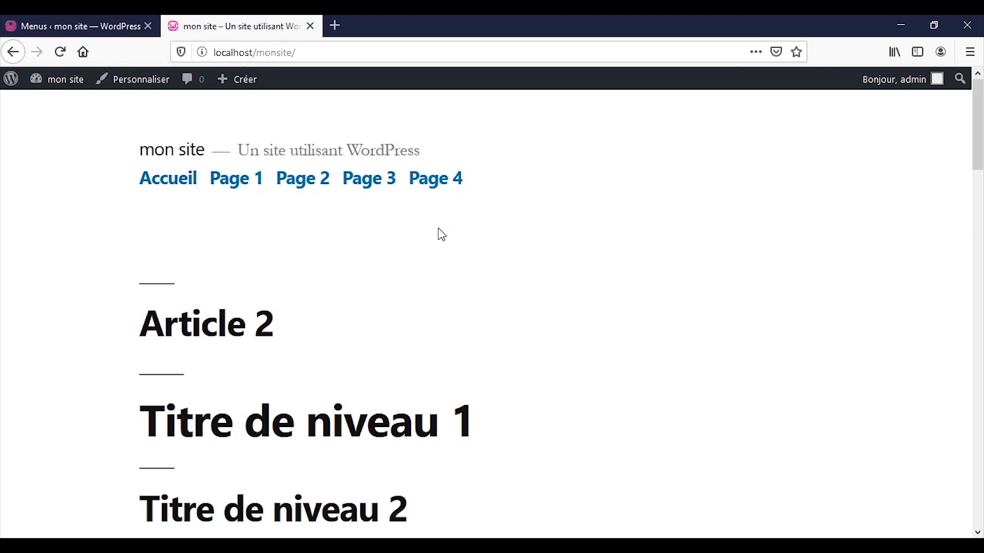
left_click(222, 189)
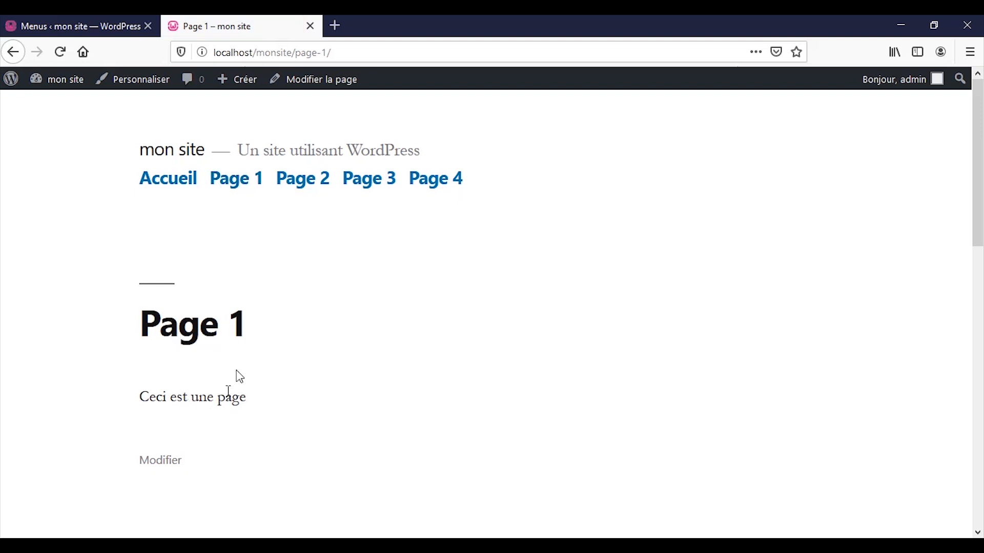
left_click(297, 187)
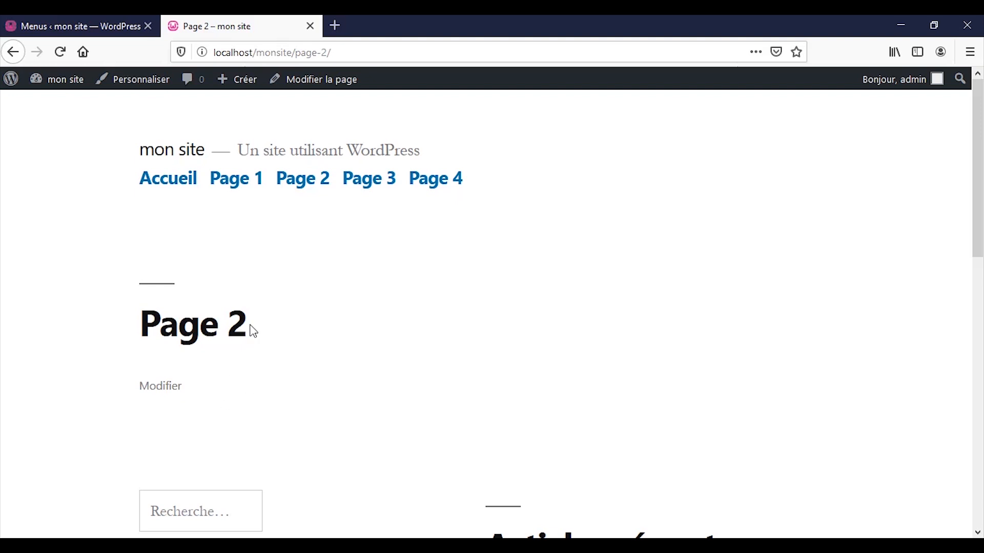
left_click(434, 193)
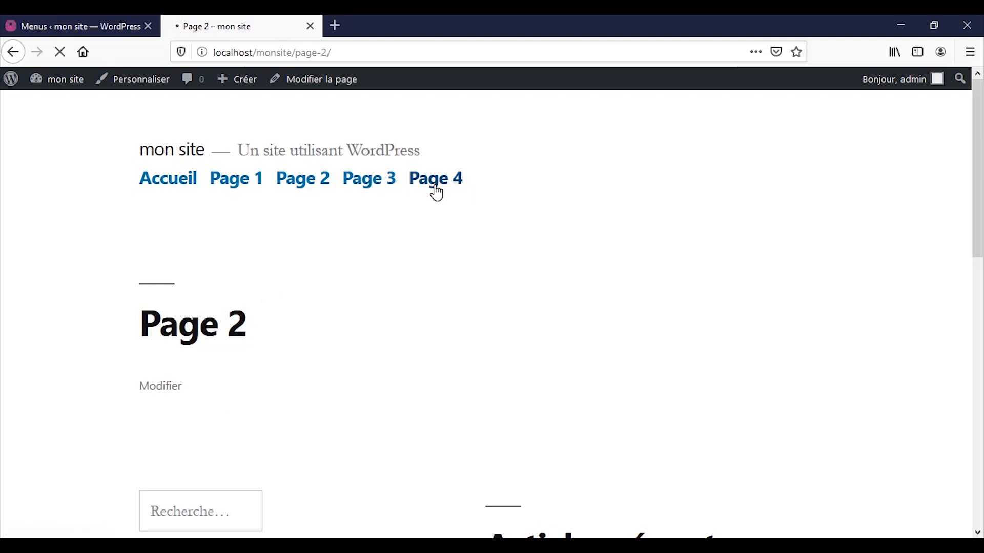
left_click(167, 189)
scroll(334, 362, "down", 5)
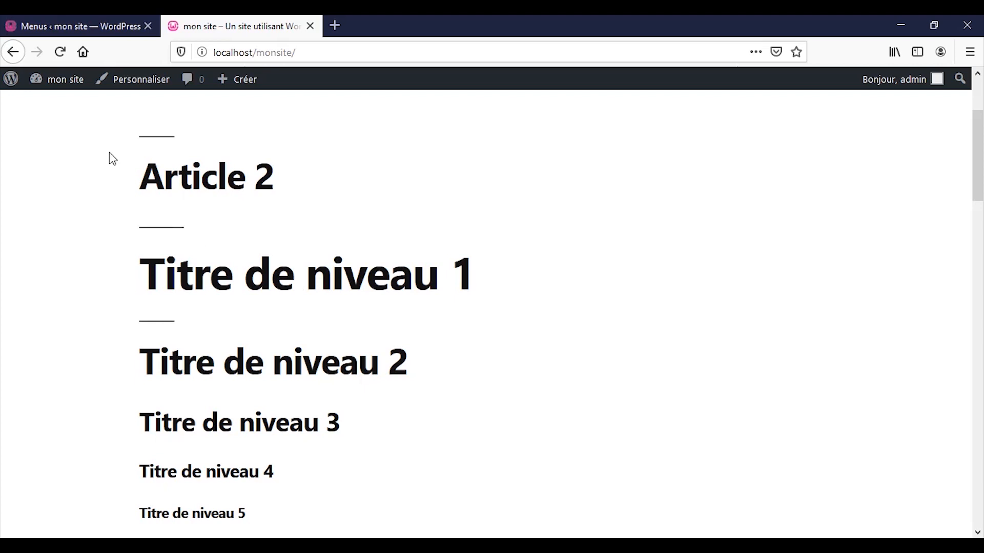
Reorder menu 1 as Accueil, Page 1, Page 4, Page 3, Page 2 and save the menu
left_click(77, 26)
scroll(372, 314, "down", 1)
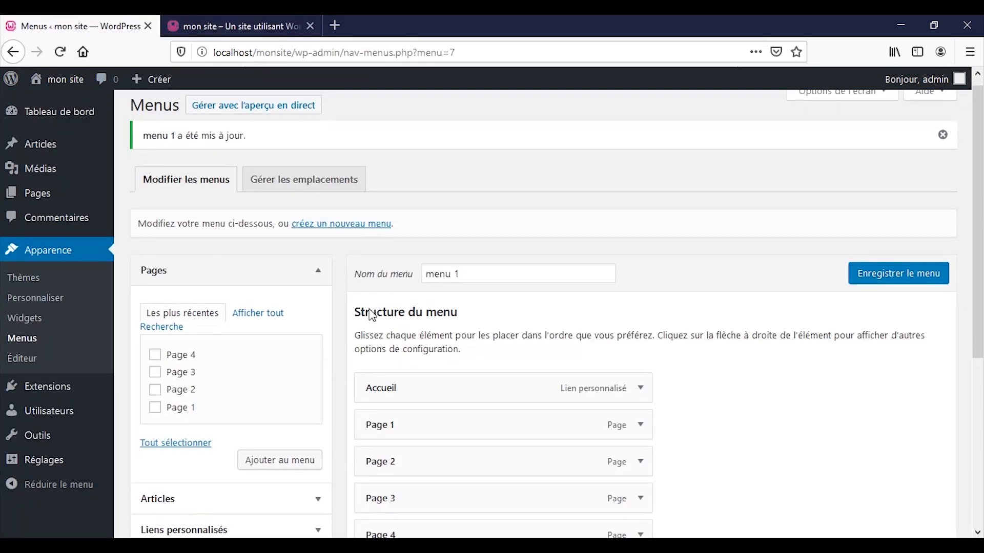
scroll(371, 315, "down", 3)
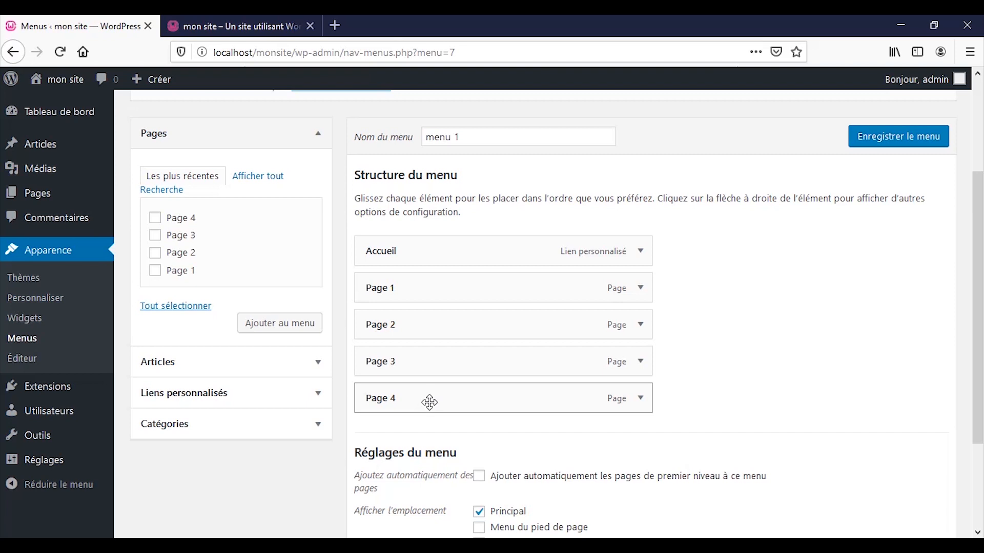
left_click_drag(429, 402, 425, 331)
left_click_drag(381, 393, 382, 368)
left_click(877, 146)
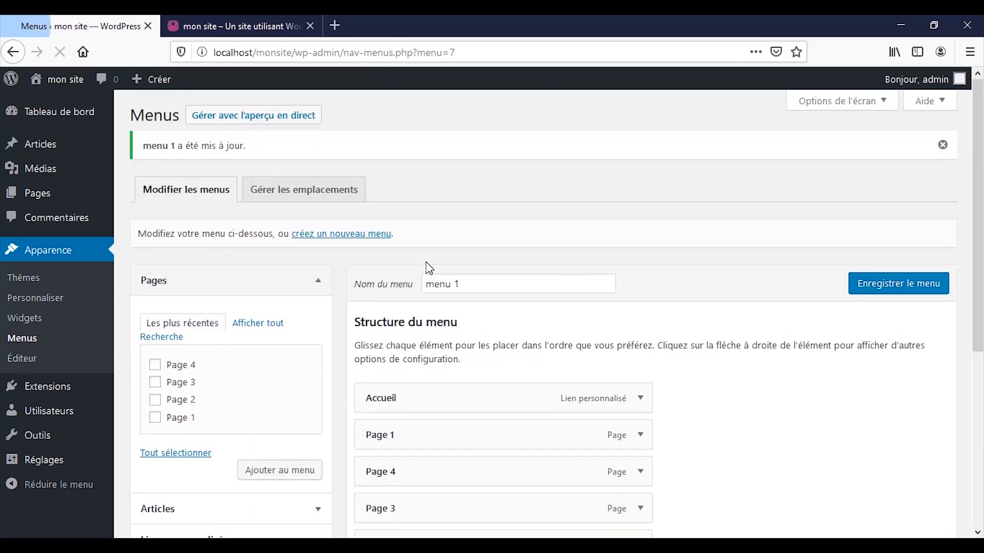
Reload the site's front page to check the order of the menu items, and return to the menu editor
left_click(245, 21)
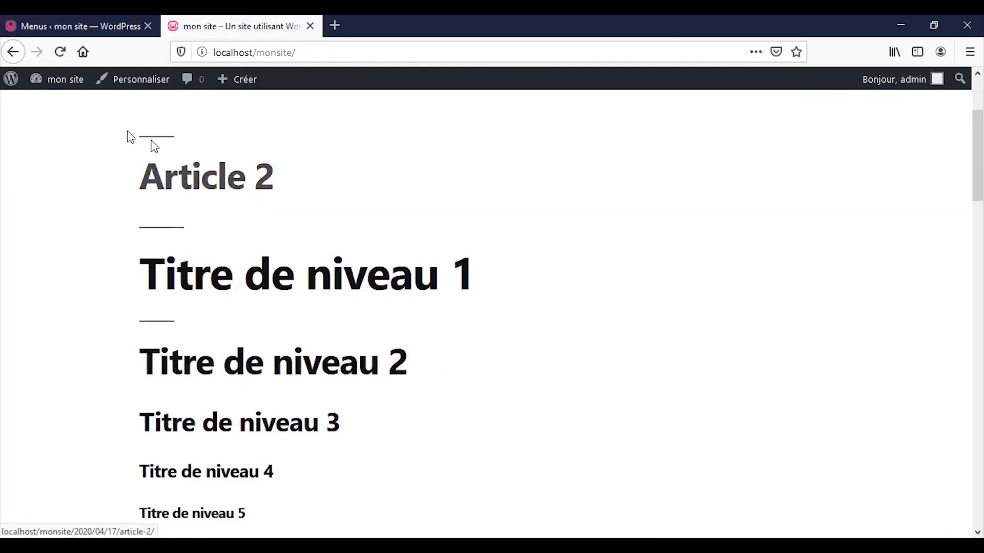
left_click(61, 52)
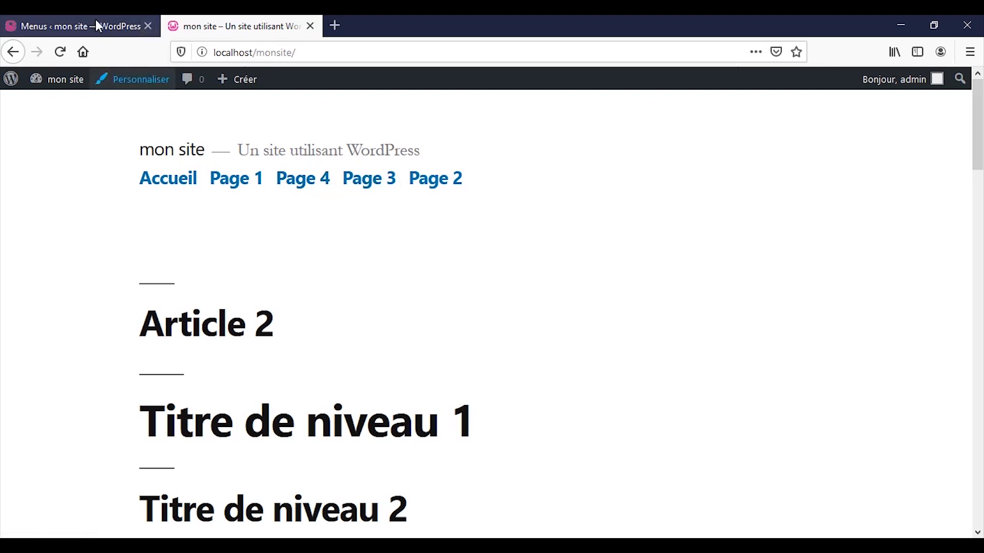
left_click(77, 26)
Nest Page 4 and Page 3 as sub-items under Page 1 in menu 1 and save the menu
scroll(466, 374, "down", 3)
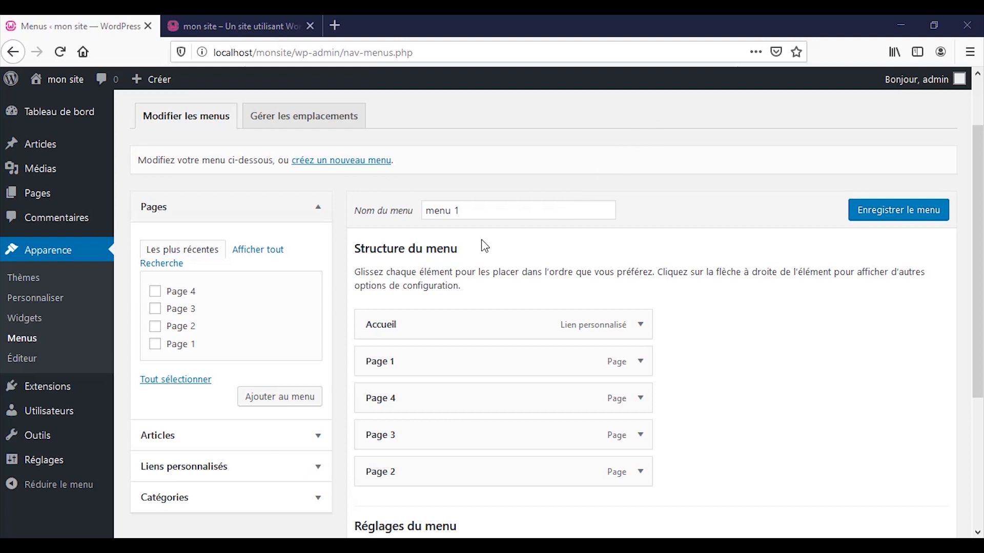
scroll(481, 304, "down", 2)
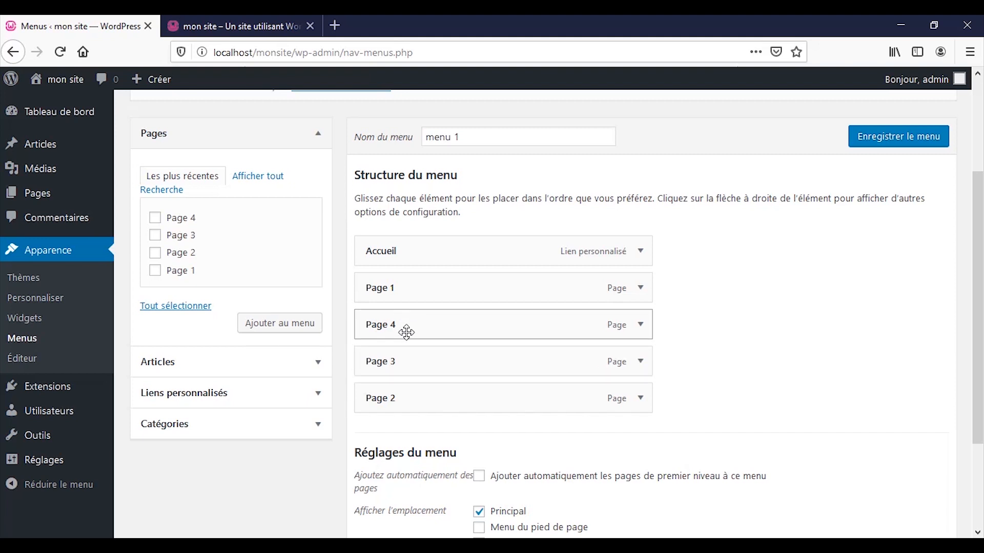
left_click_drag(406, 333, 406, 334)
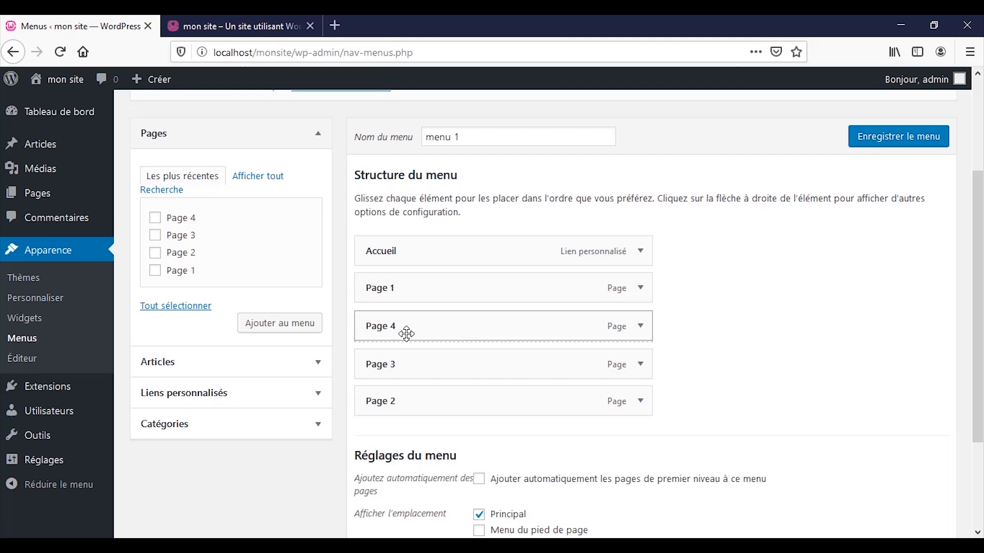
left_click_drag(406, 334, 436, 332)
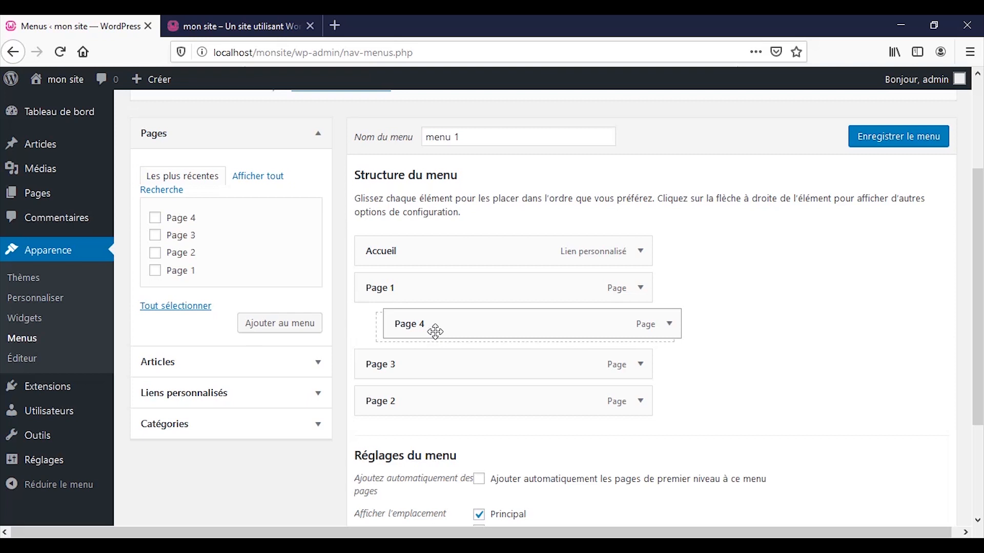
left_click_drag(435, 332, 435, 332)
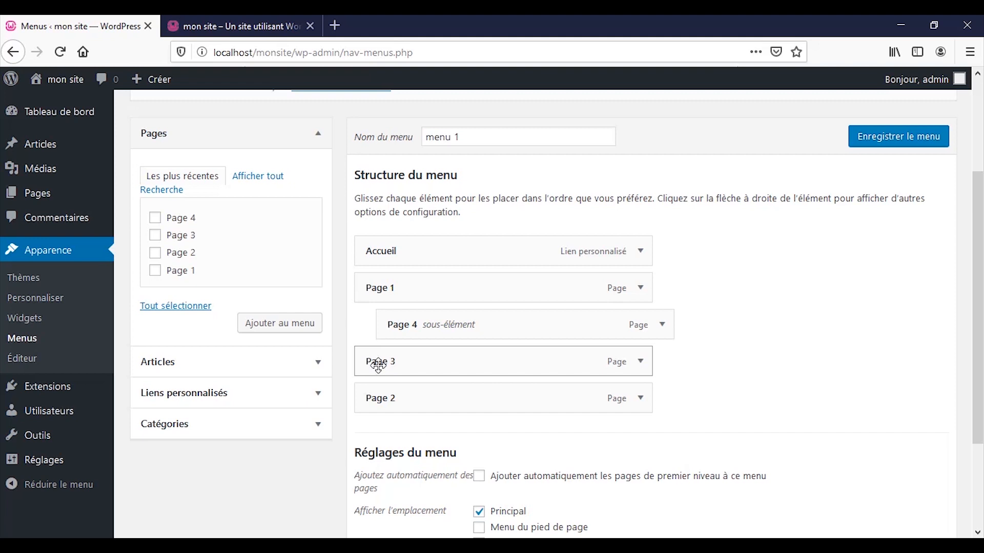
left_click_drag(378, 366, 402, 365)
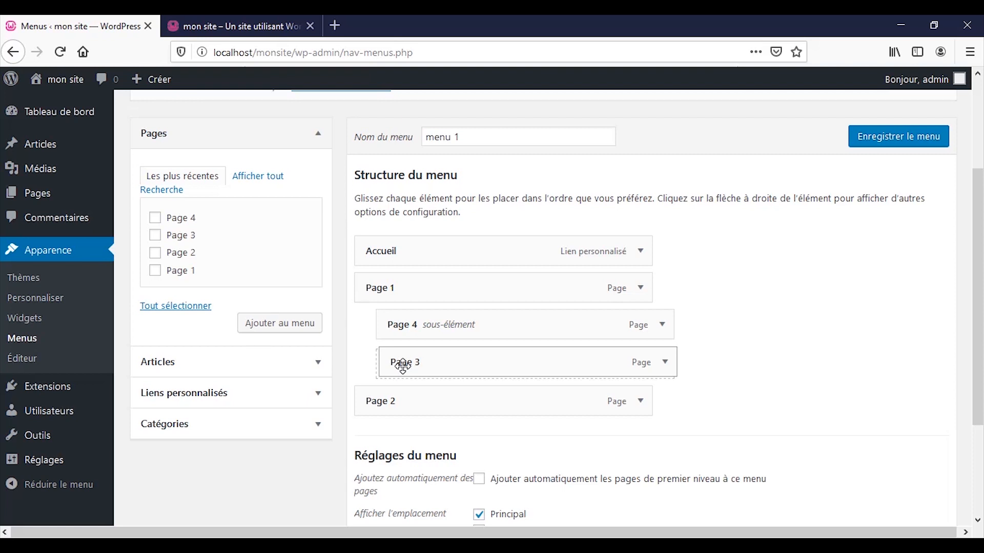
left_click_drag(402, 366, 403, 366)
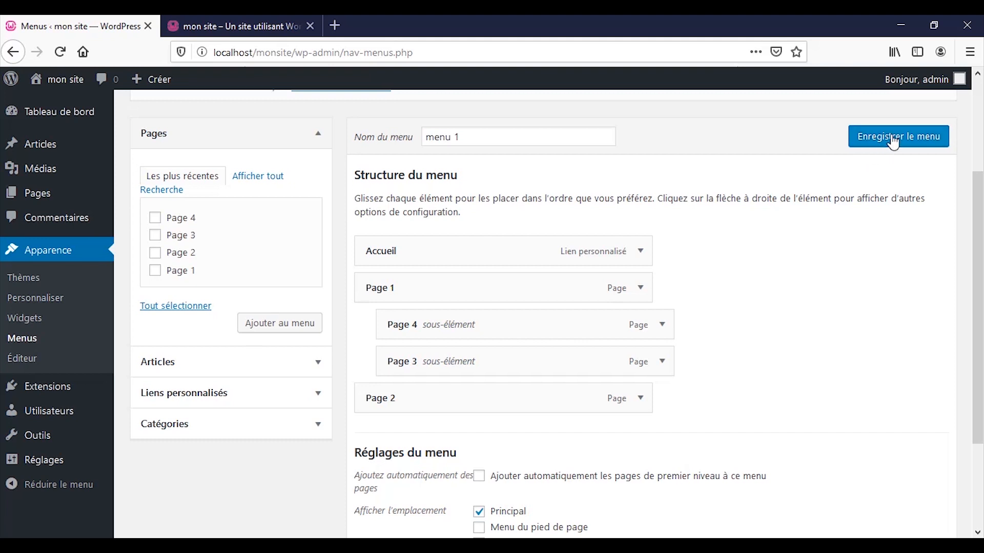
left_click(921, 144)
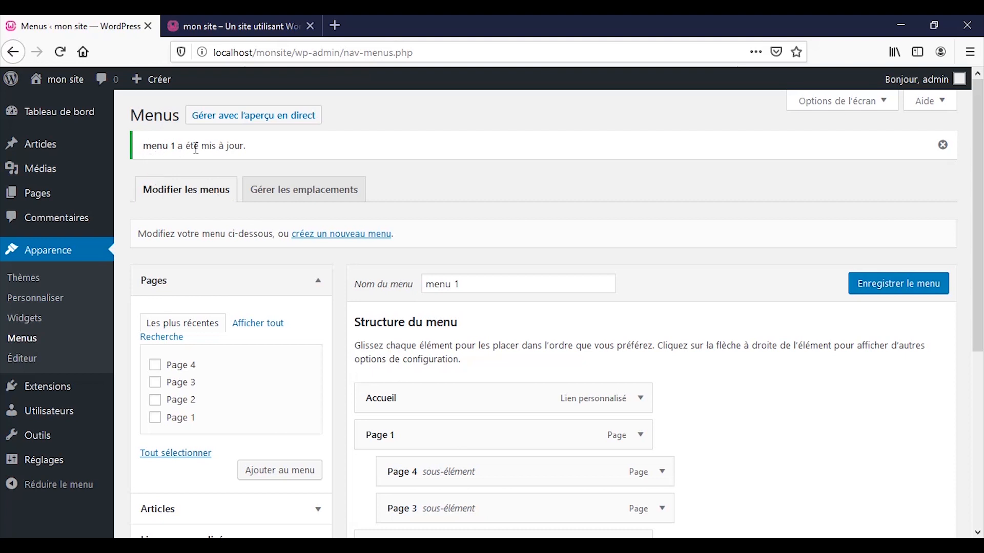
Reload the site's front page, check the submenu under Page 1, and open Page 4 from it
left_click(210, 19)
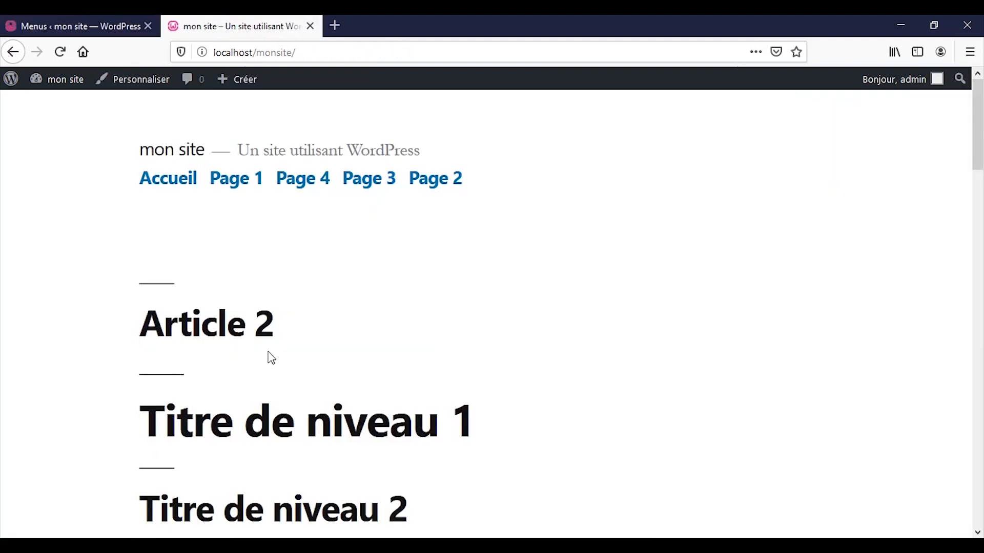
mouse_move(57, 77)
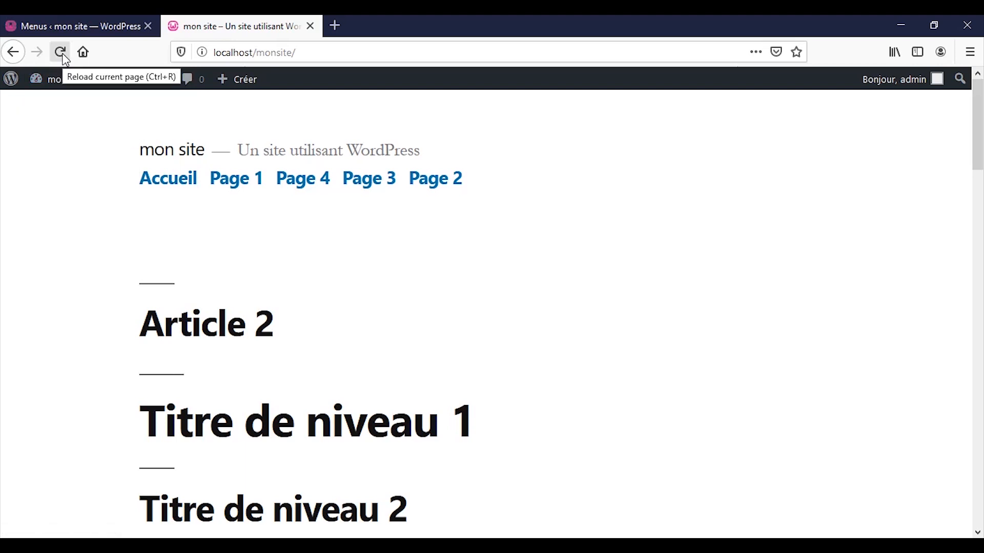
left_click(60, 51)
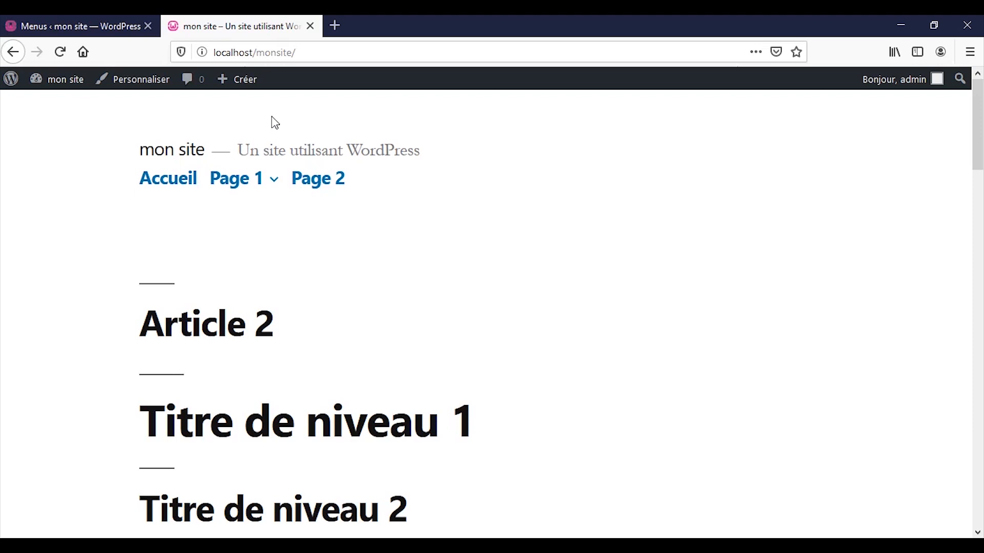
mouse_move(253, 172)
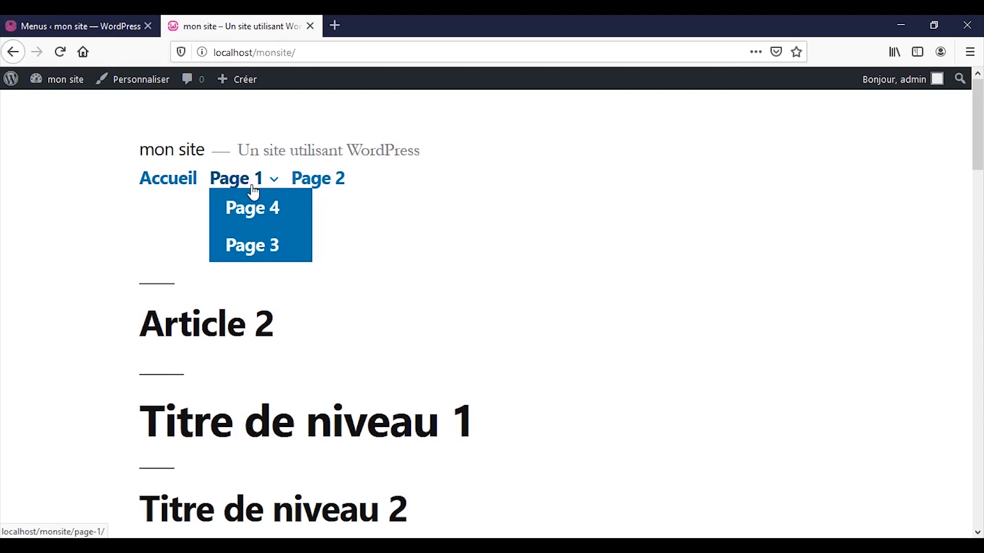
left_click(253, 207)
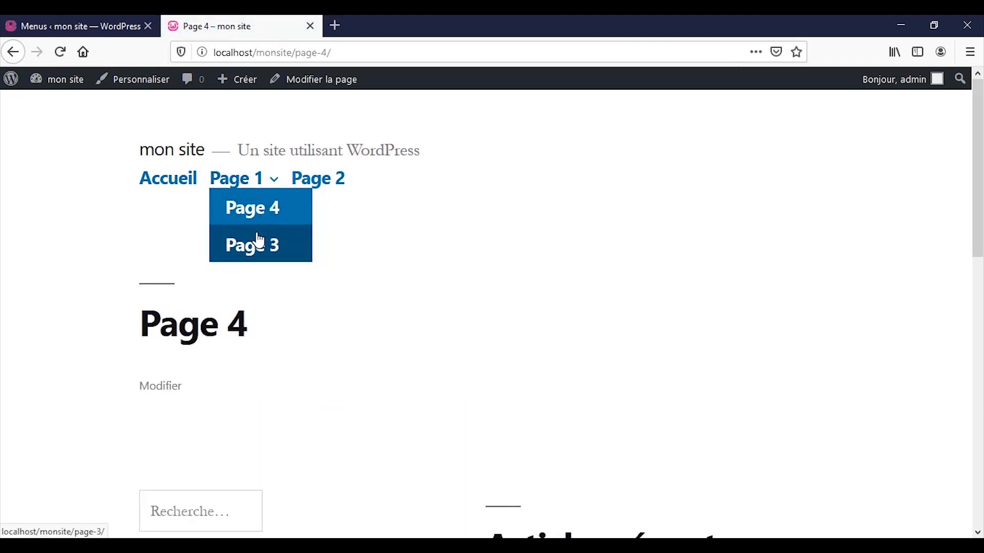
Open Page 3 from the submenu under Page 1, go back to Accueil and return to the menu editor
left_click(259, 240)
mouse_move(250, 188)
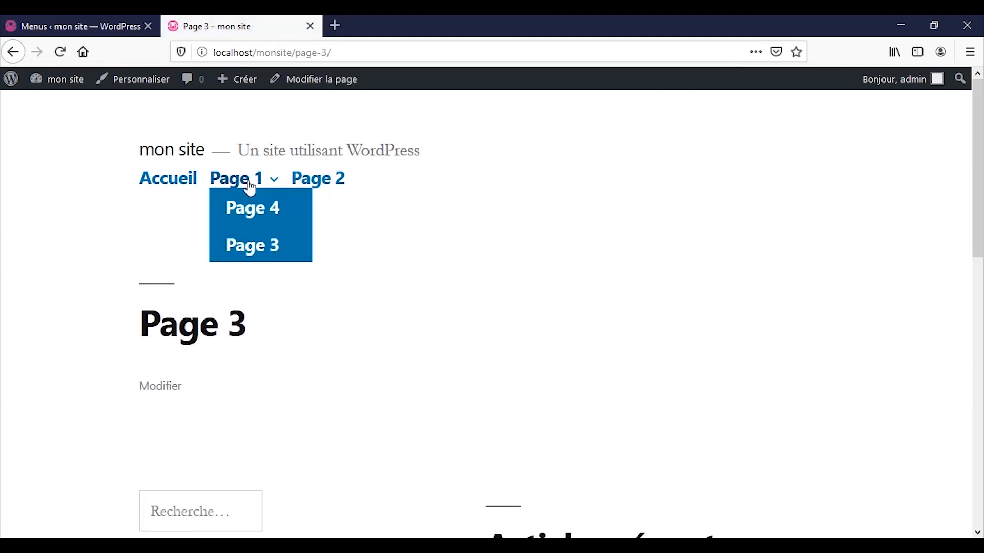
left_click(187, 181)
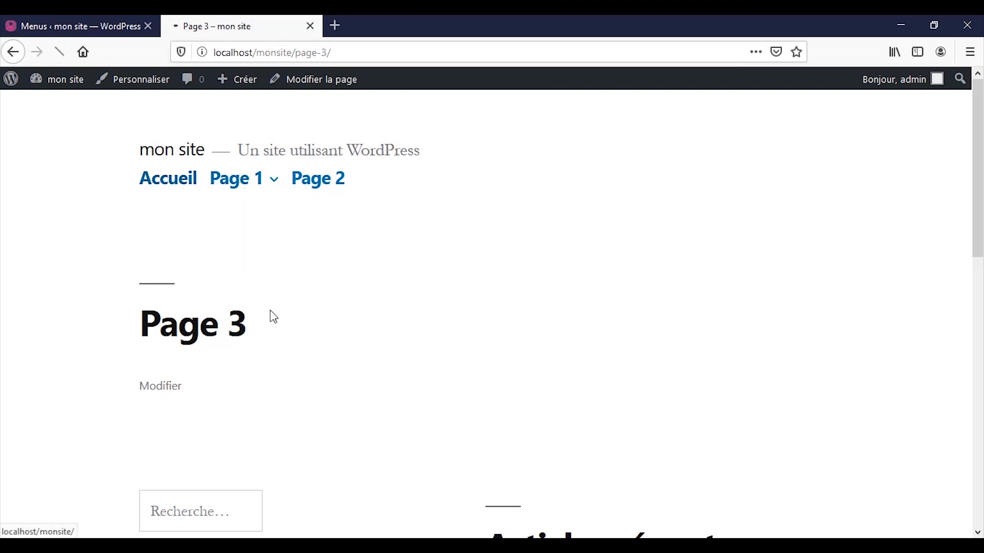
left_click(43, 26)
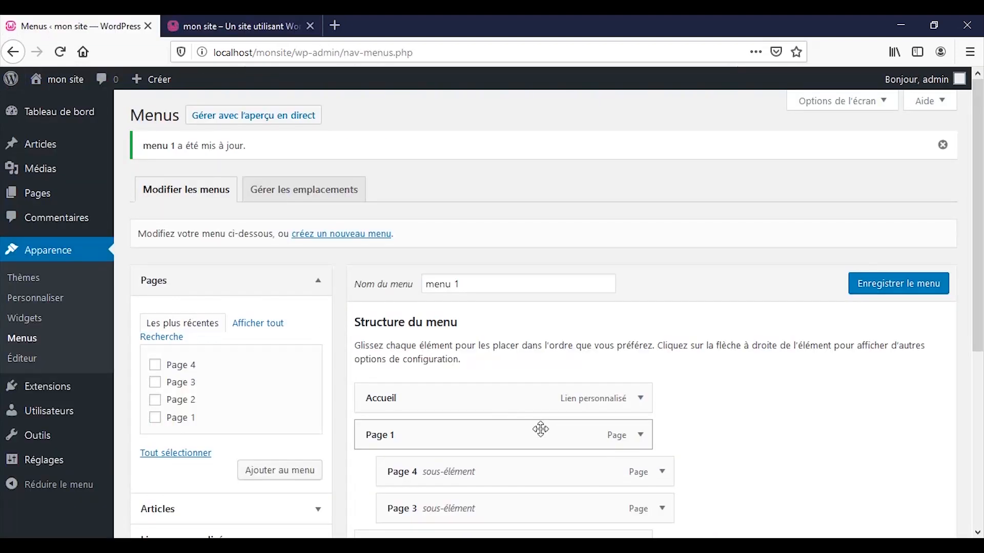
Open the live-preview management of menus and display the items of menu 1
scroll(575, 439, "down", 3)
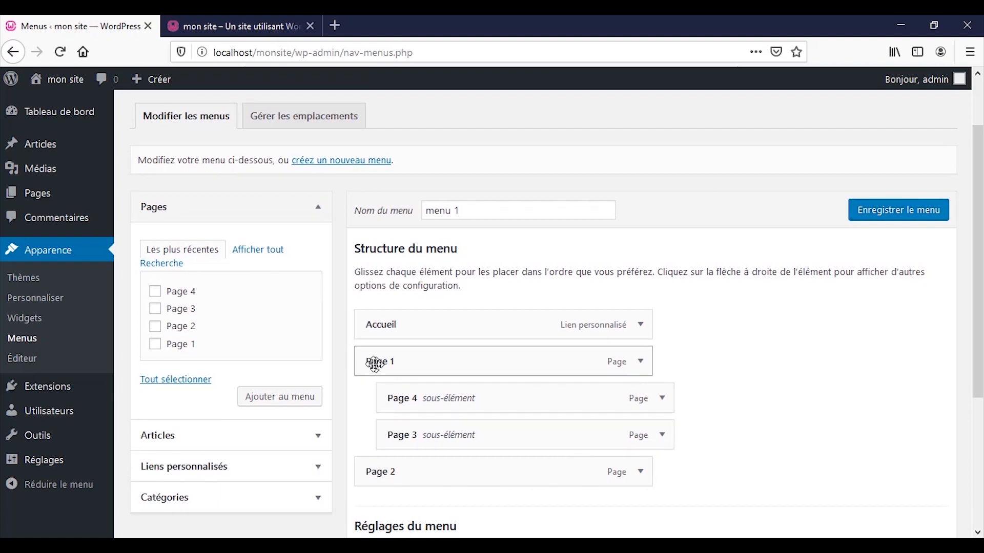
scroll(325, 352, "up", 3)
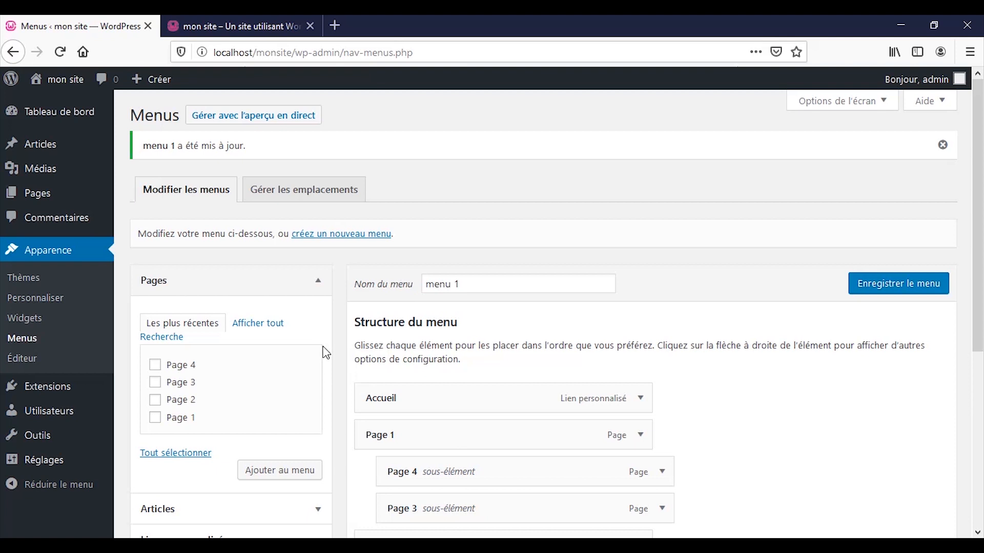
left_click(255, 123)
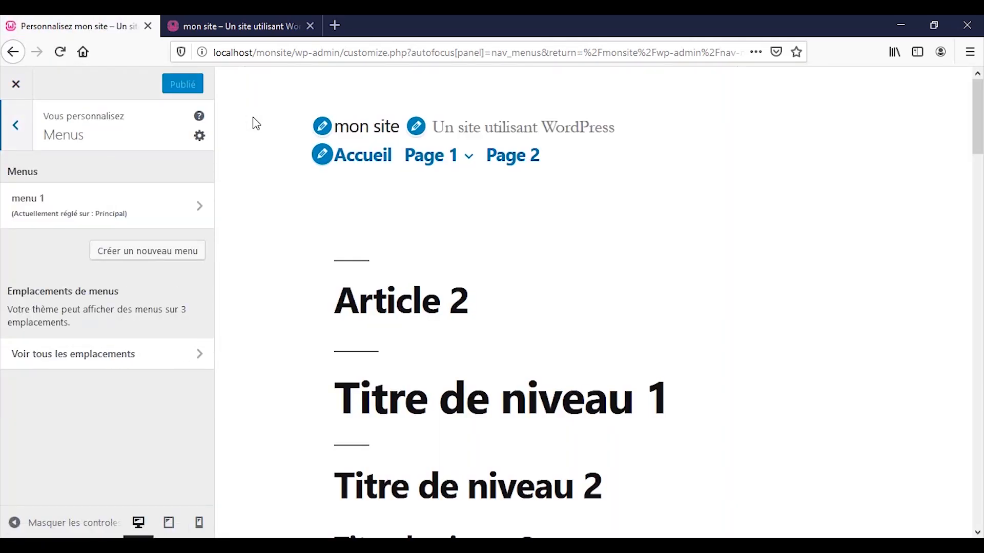
left_click(174, 23)
left_click(121, 20)
left_click(44, 221)
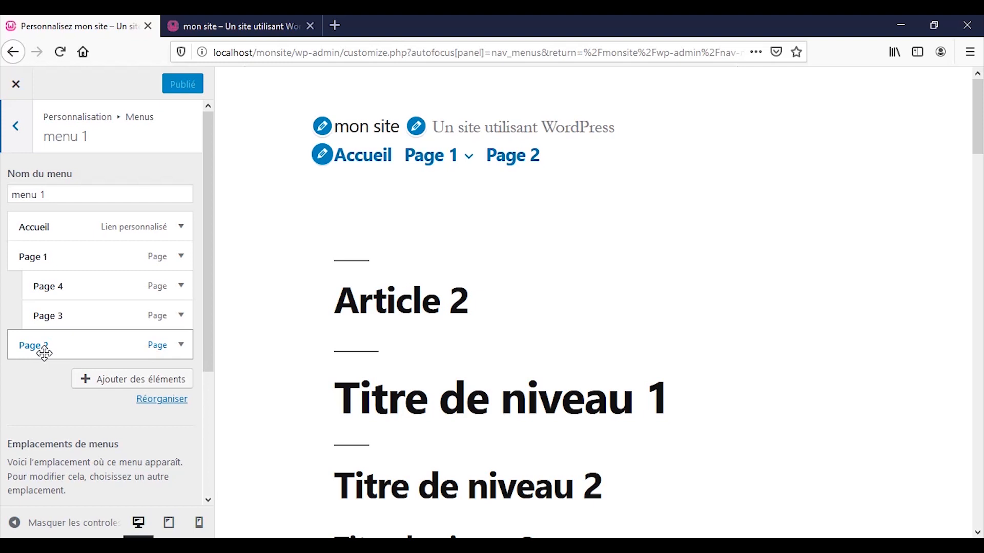
Nest Page 2 as a sub-item under Page 1 and check the submenu in the site preview
left_click_drag(44, 354, 62, 354)
left_click_drag(62, 353, 57, 352)
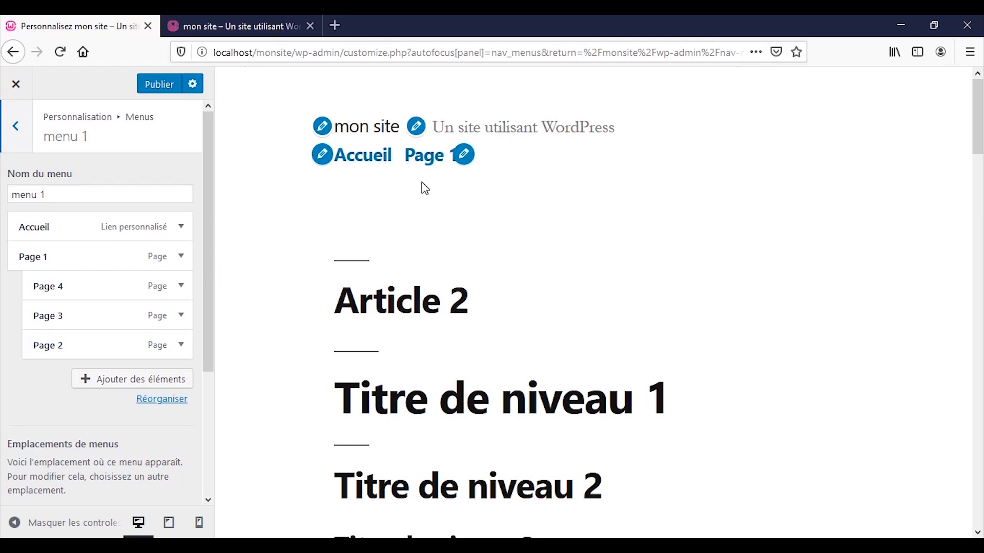
mouse_move(429, 162)
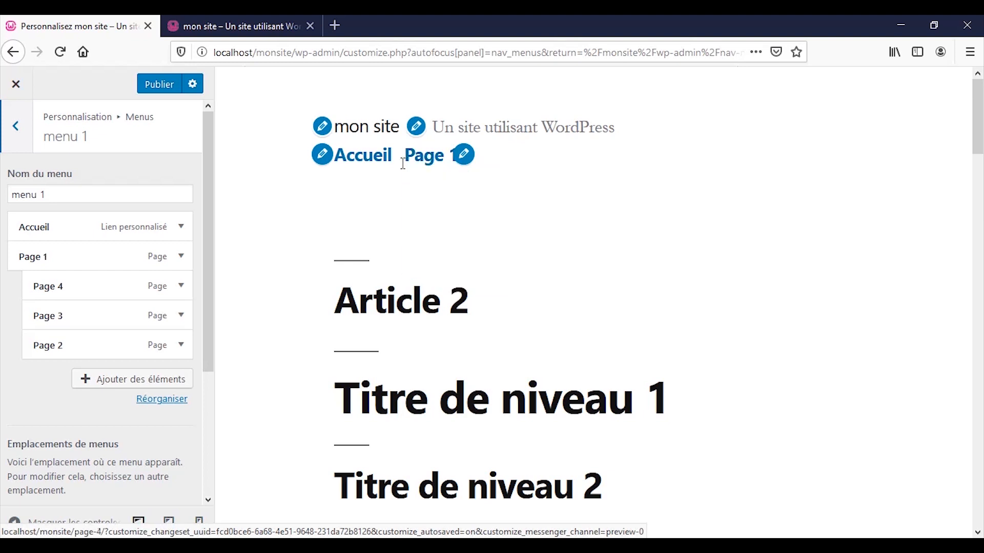
left_click(128, 349)
left_click(133, 354)
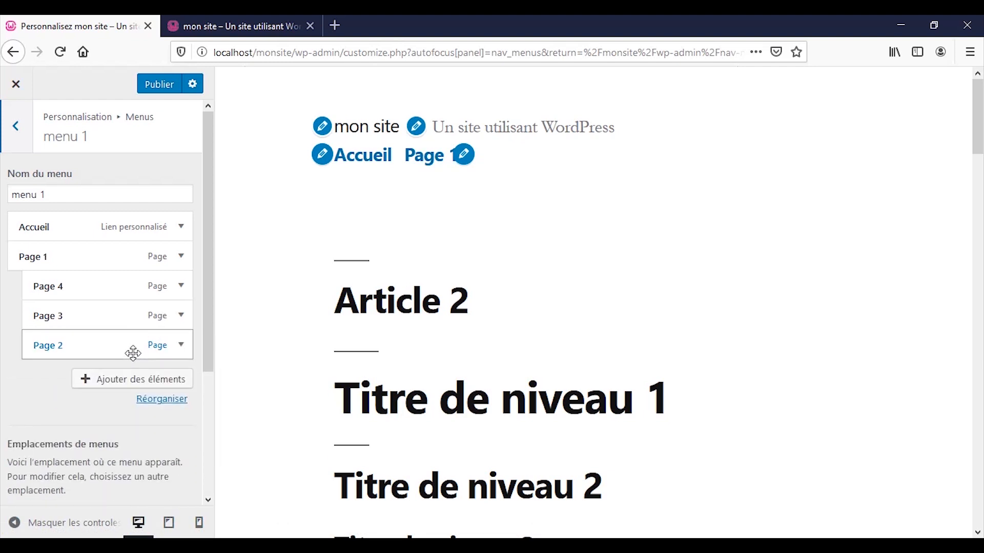
Move Page 2, Page 3 and Page 4 out of the Page 1 submenu to the top level of menu 1
left_click_drag(107, 342, 74, 320)
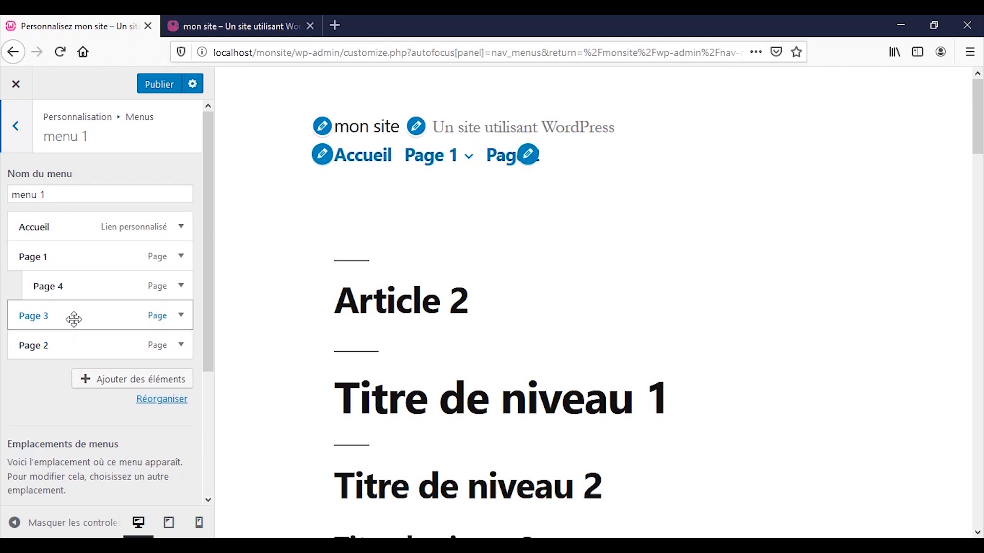
left_click_drag(90, 285, 78, 286)
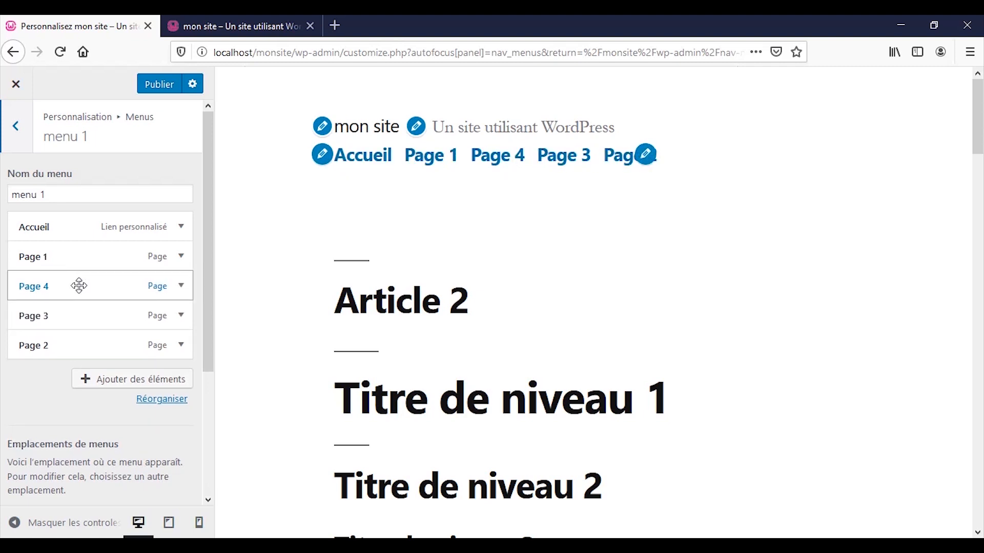
scroll(44, 407, "down", 3)
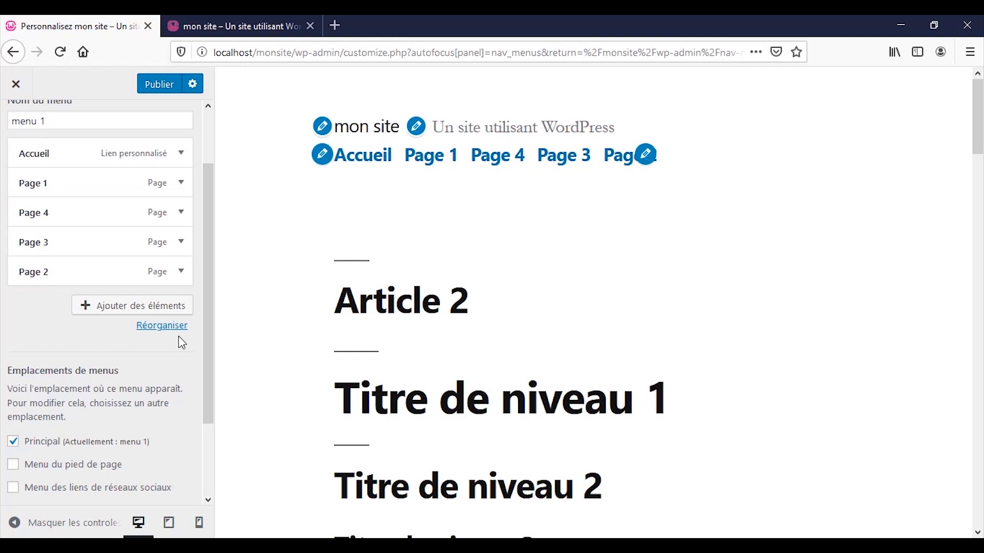
scroll(177, 338, "up", 3)
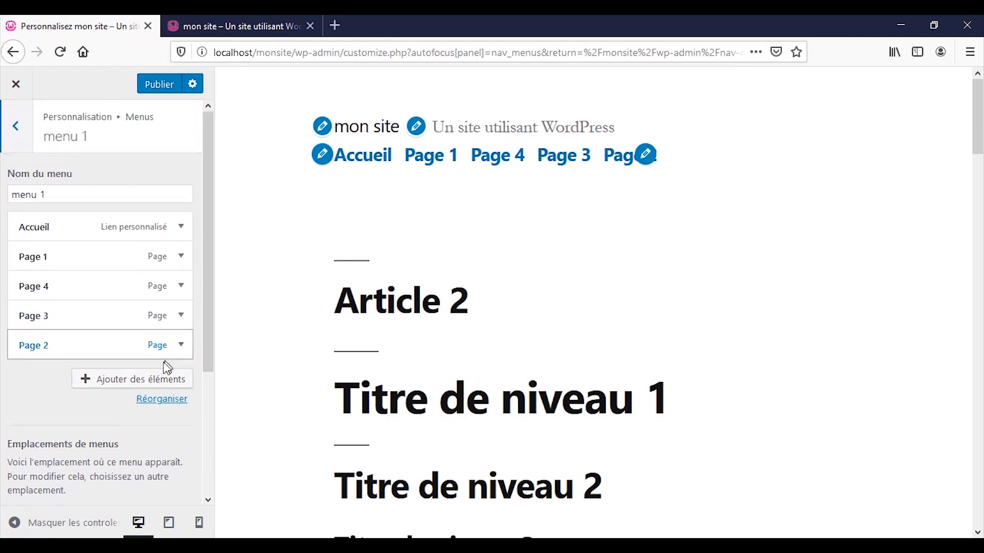
Nest Page 2 under Page 3 in reorder mode, return it to the top level and leave reorder mode
left_click(166, 395)
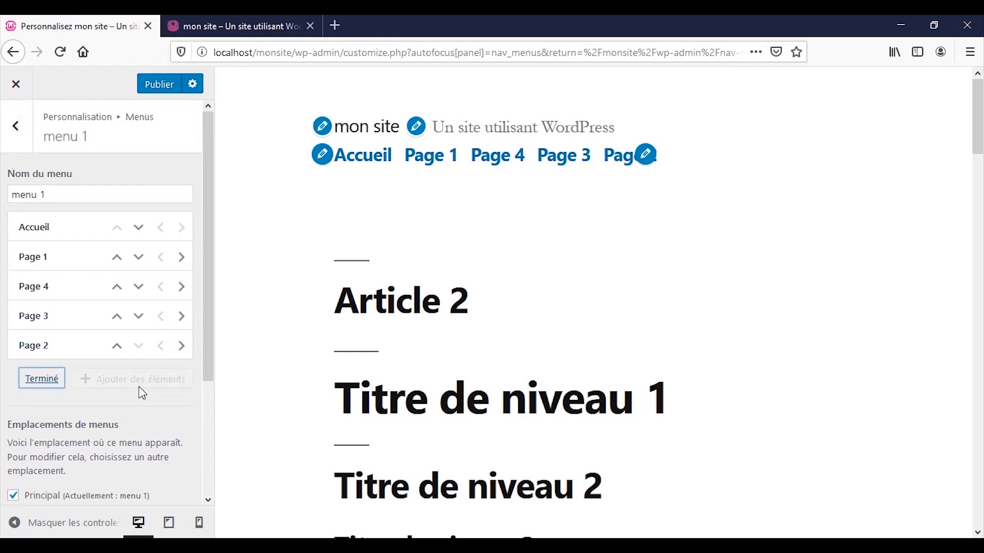
left_click(68, 315)
left_click(56, 380)
left_click(146, 402)
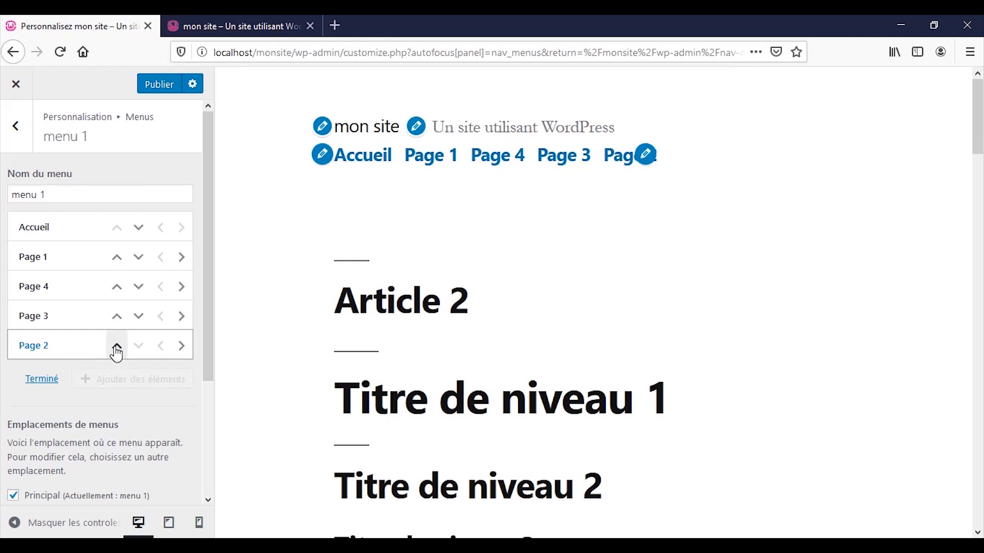
left_click(178, 350)
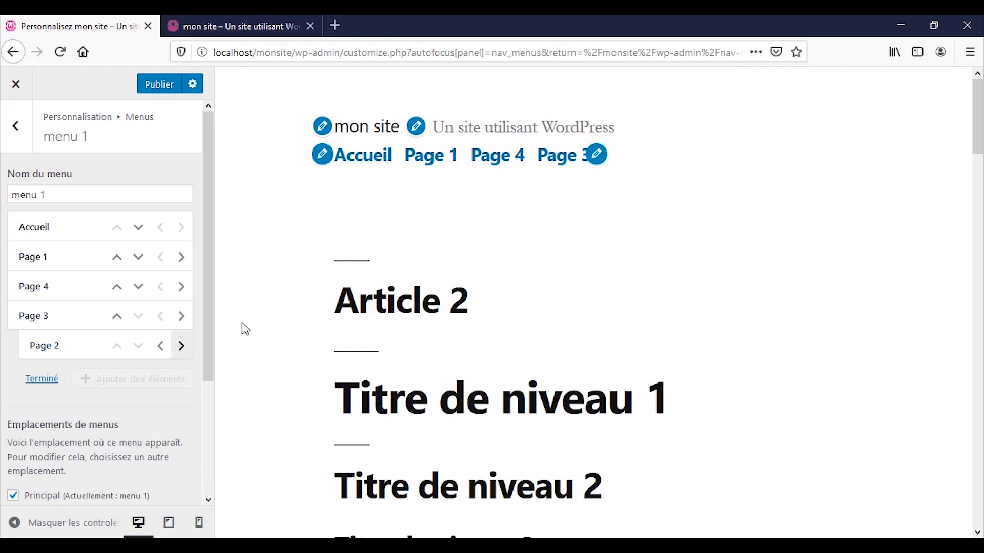
mouse_move(567, 155)
left_click(160, 346)
left_click(27, 382)
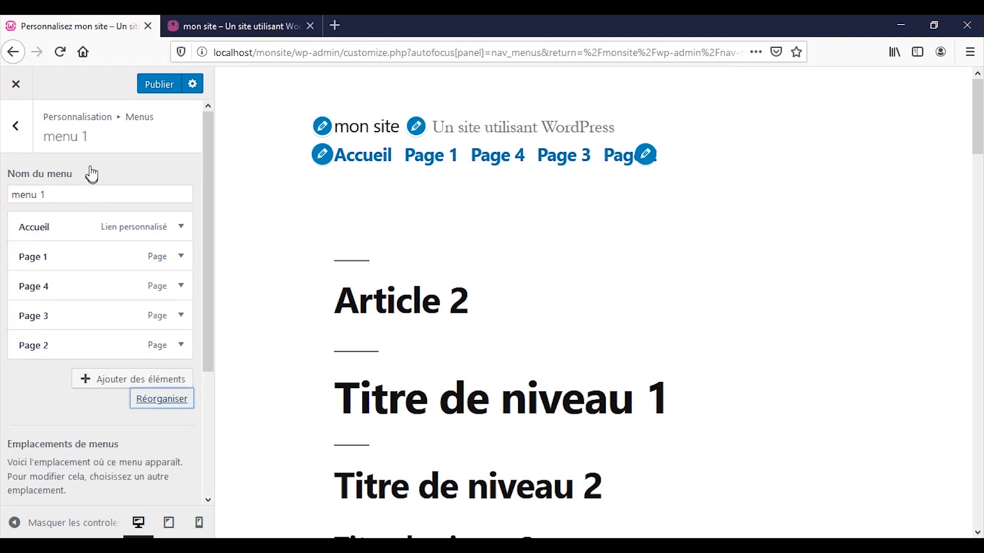
Publish the changes to menu 1 and close the live preview to return to the menu editor
left_click(152, 79)
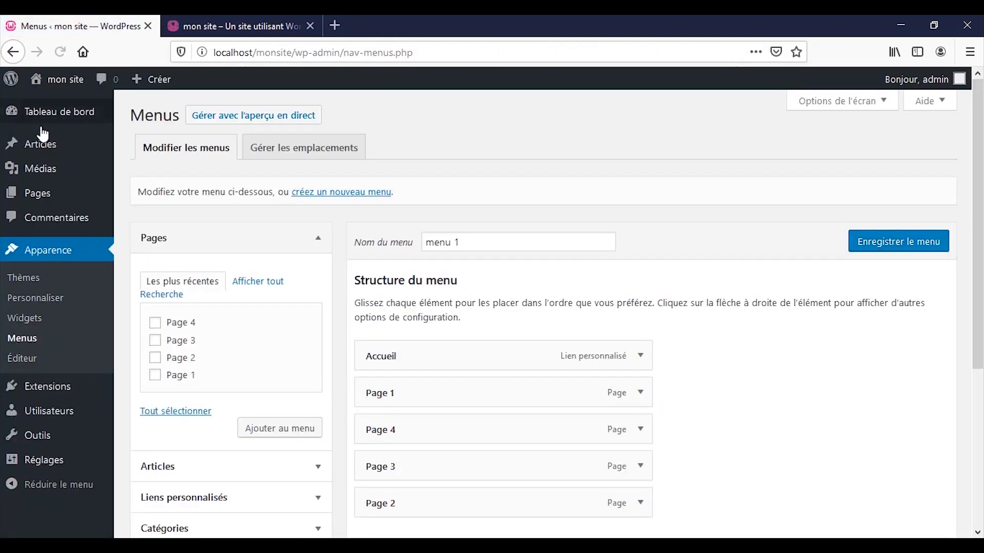
mouse_move(75, 168)
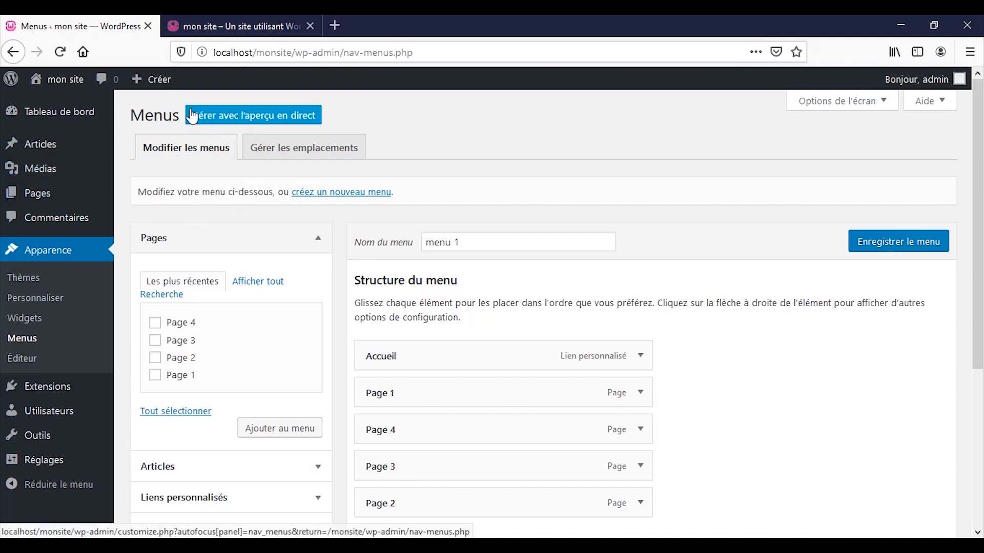
Open the customizer from the site's front page and go to its menu settings
left_click(201, 27)
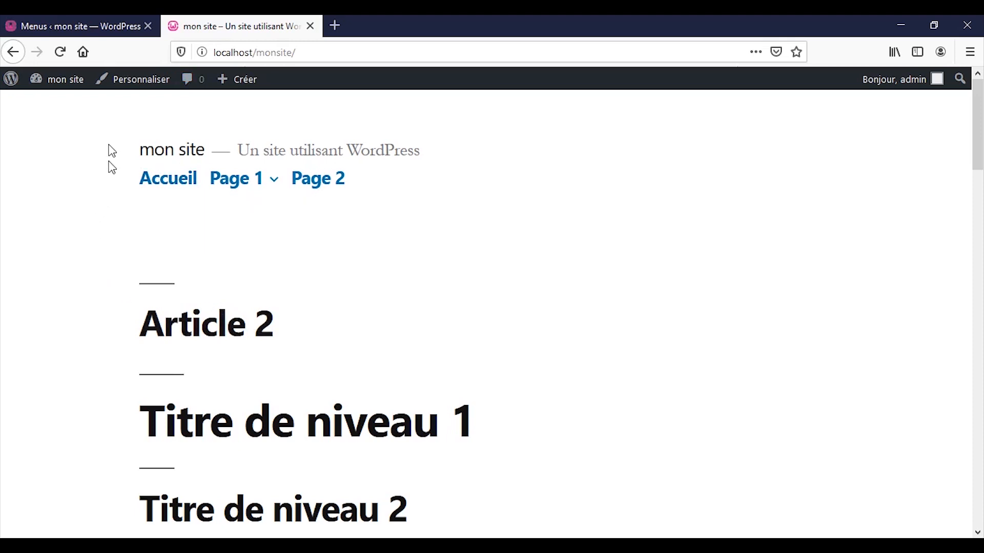
left_click(138, 88)
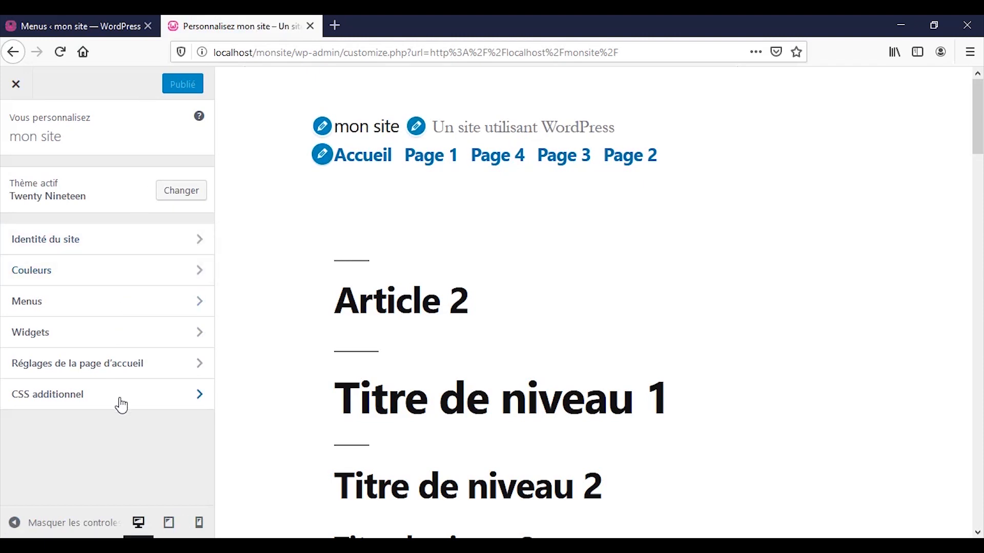
left_click(45, 311)
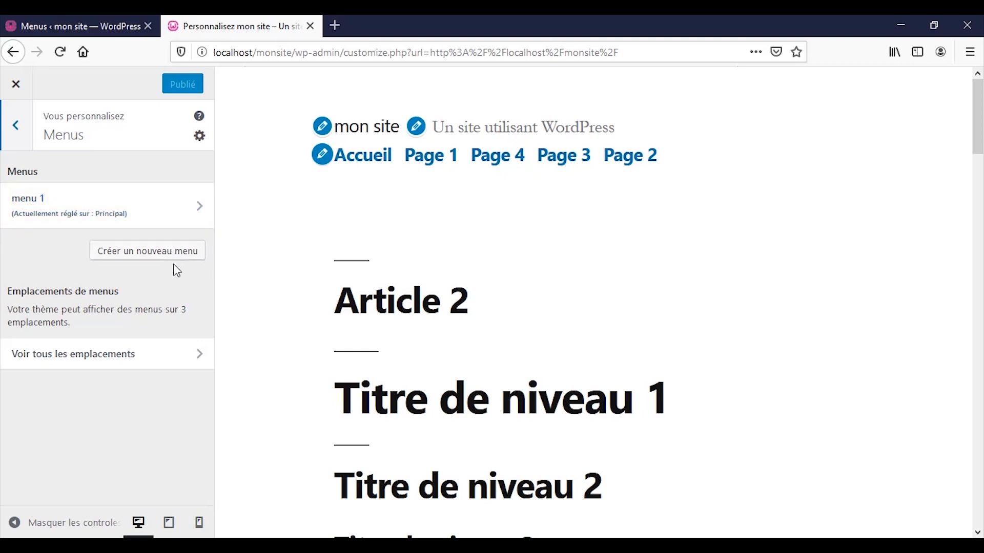
Create a new menu named menu 2 and assign it to the location Menu du pied de page
scroll(467, 288, "down", 2)
scroll(465, 285, "down", 10)
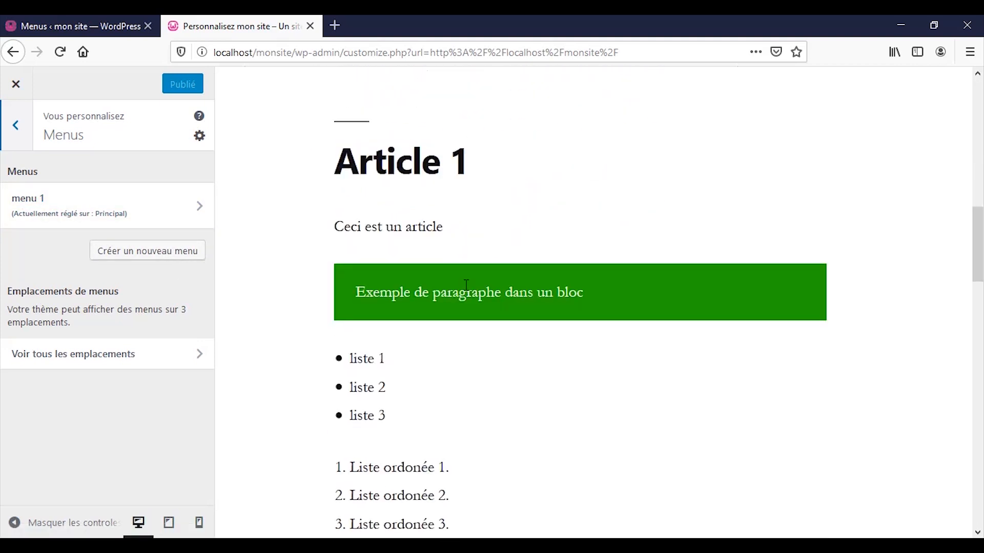
scroll(467, 290, "down", 5)
left_click(154, 253)
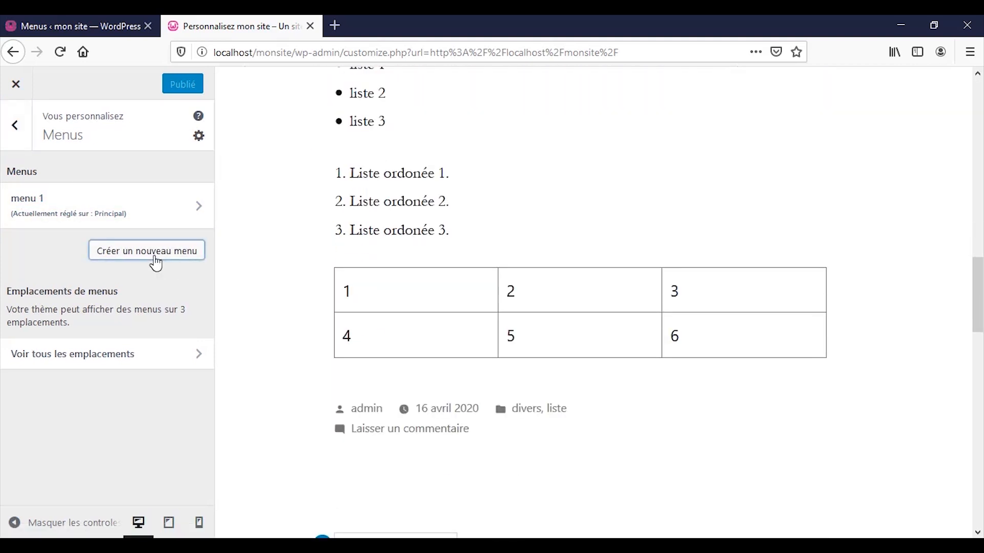
left_click(136, 193)
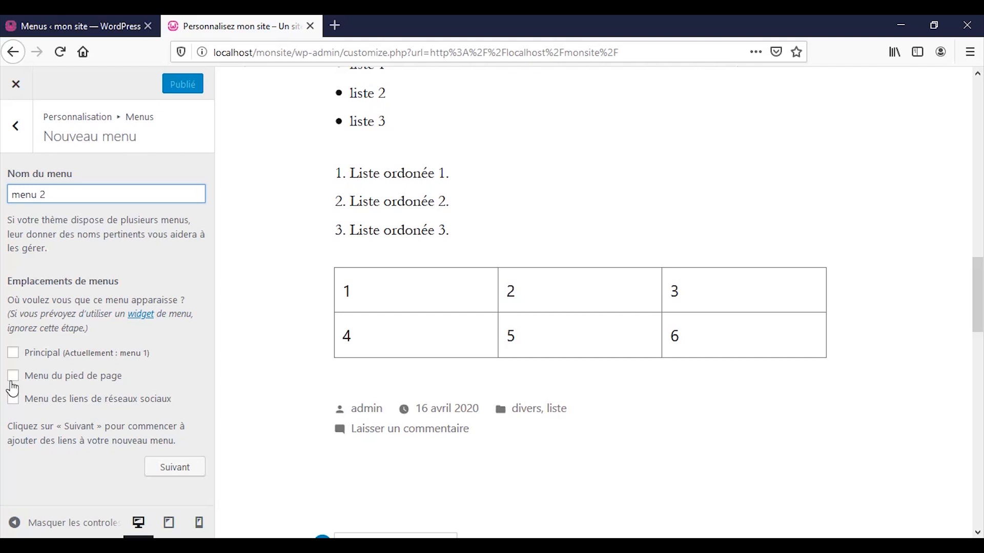
left_click(13, 379)
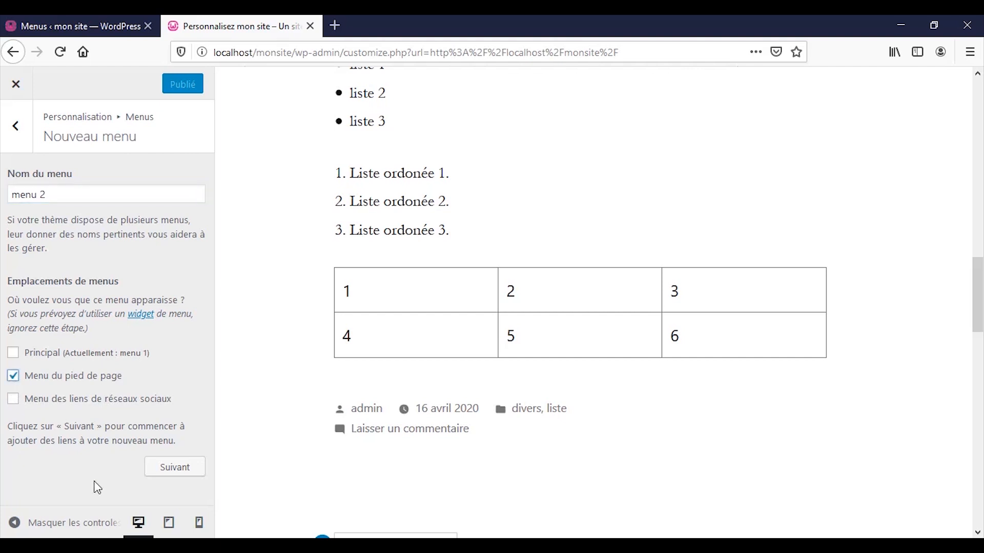
left_click(146, 463)
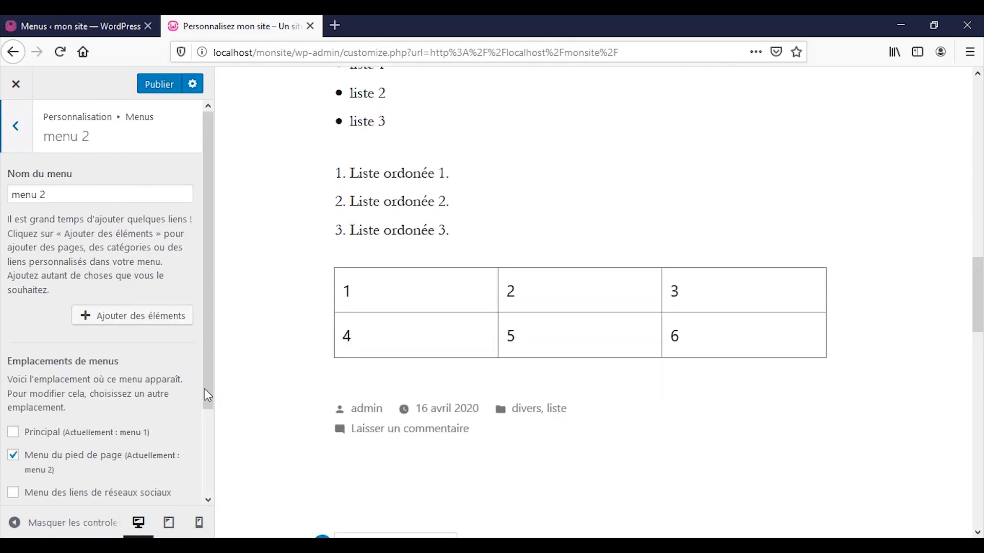
Add the categories divers, liste, titre and Non classé to menu 2 and finish adding items
left_click(119, 316)
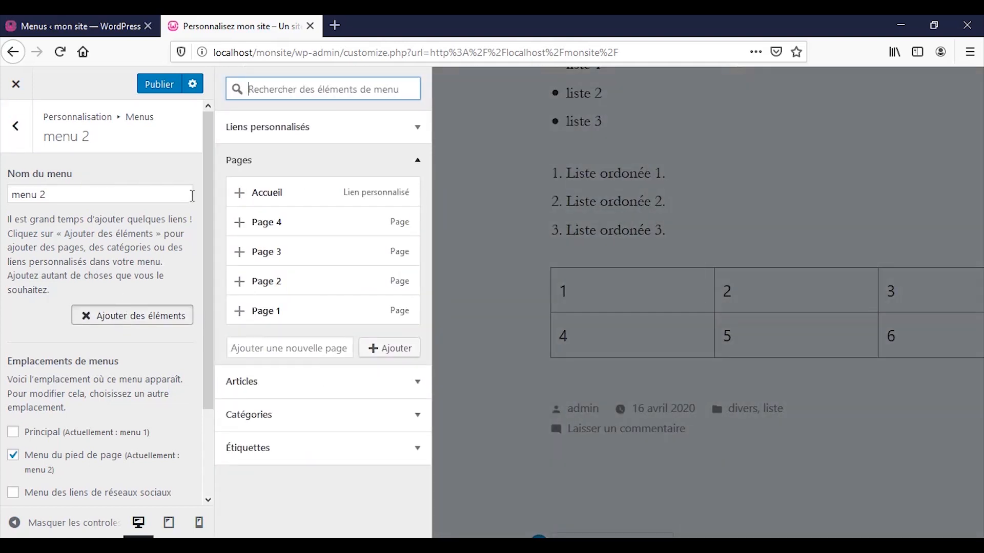
left_click(260, 171)
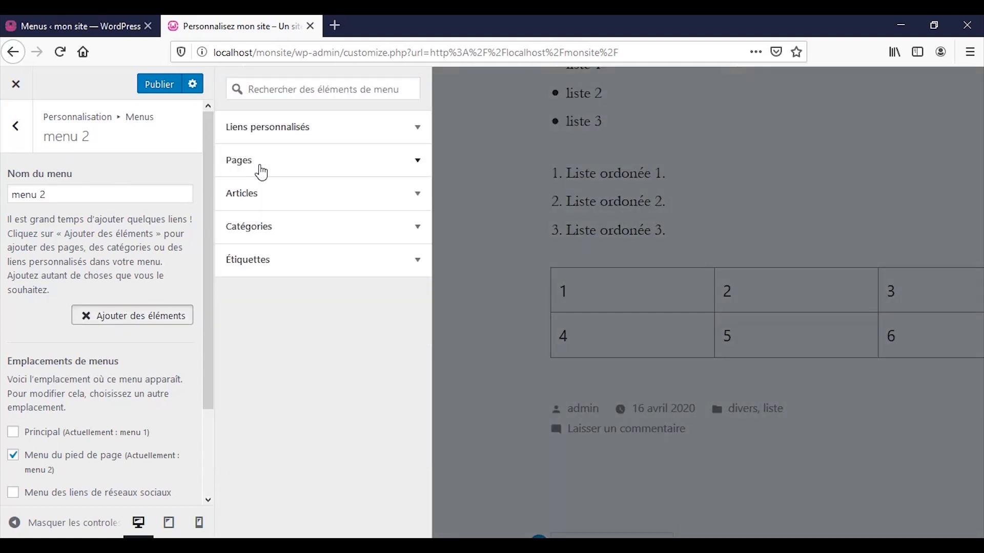
left_click(265, 227)
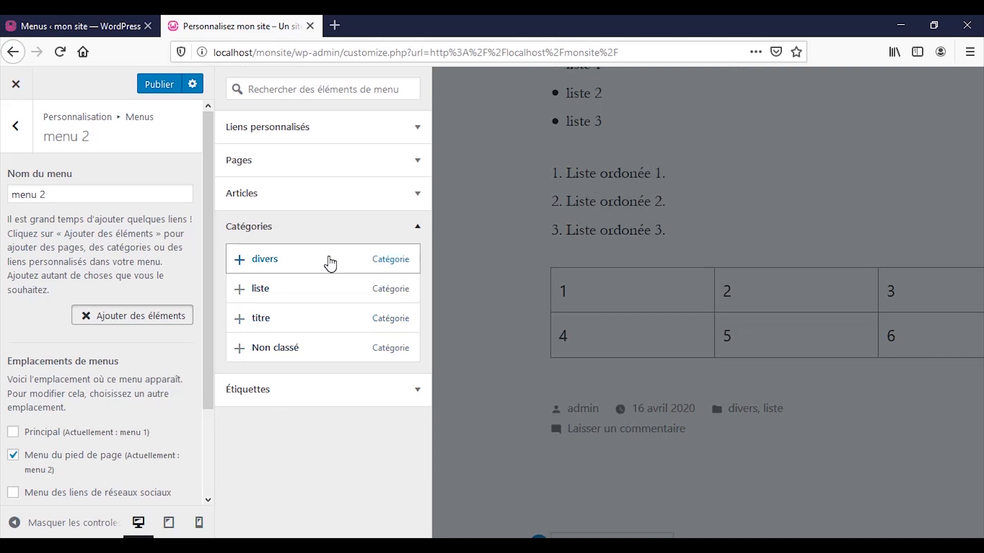
left_click(297, 262)
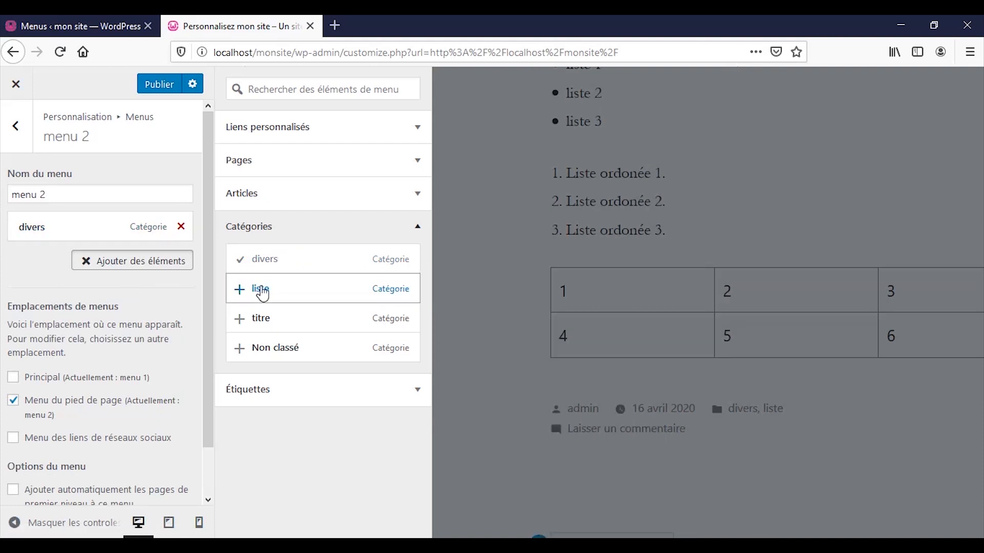
left_click(261, 290)
left_click(263, 320)
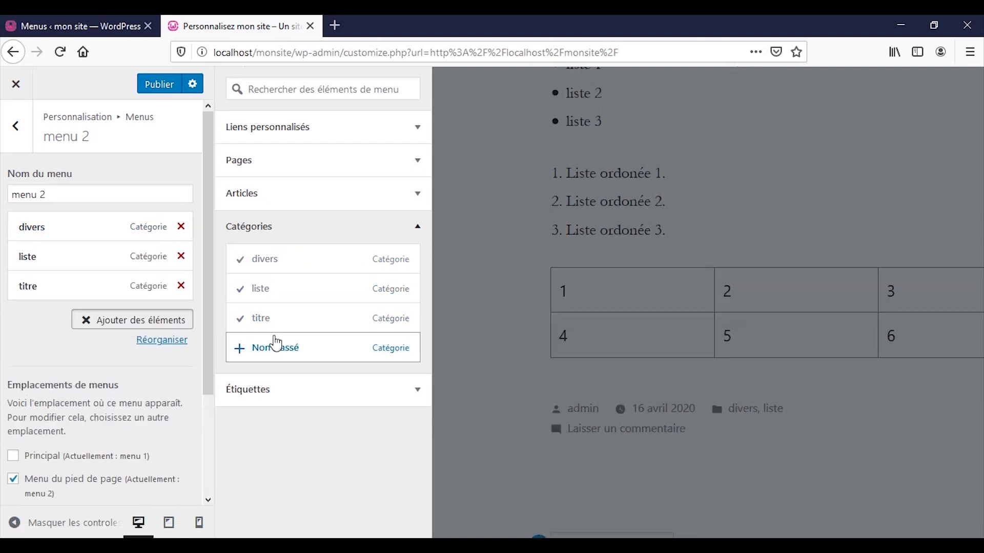
left_click(276, 346)
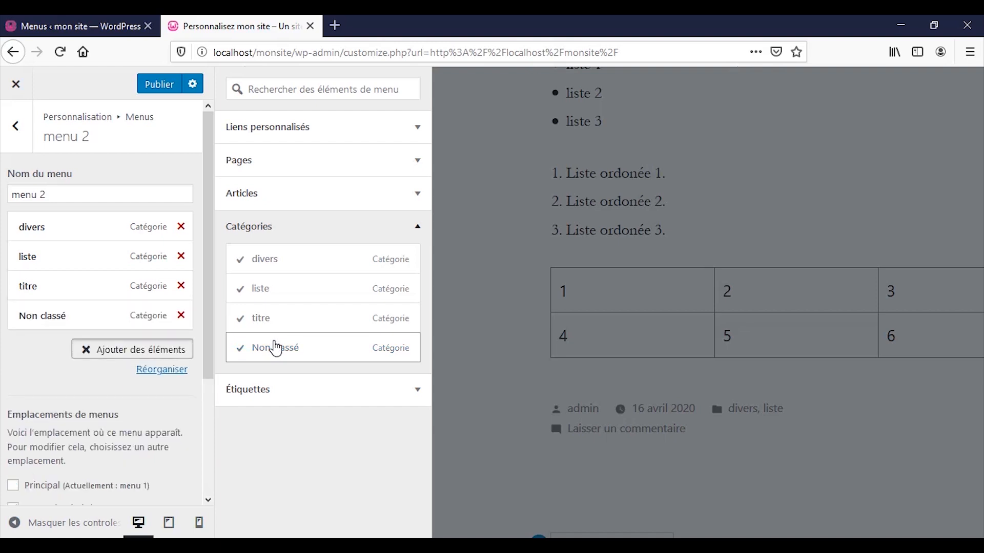
left_click(118, 354)
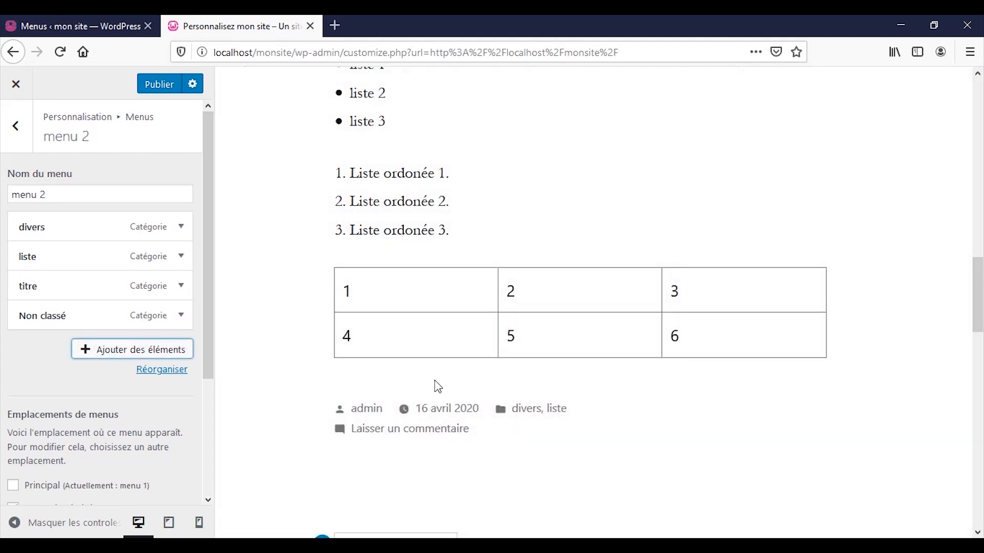
Check the menu 2 links in the footer of the preview, publish the changes and close the customizer
scroll(436, 381, "down", 7)
scroll(435, 381, "down", 10)
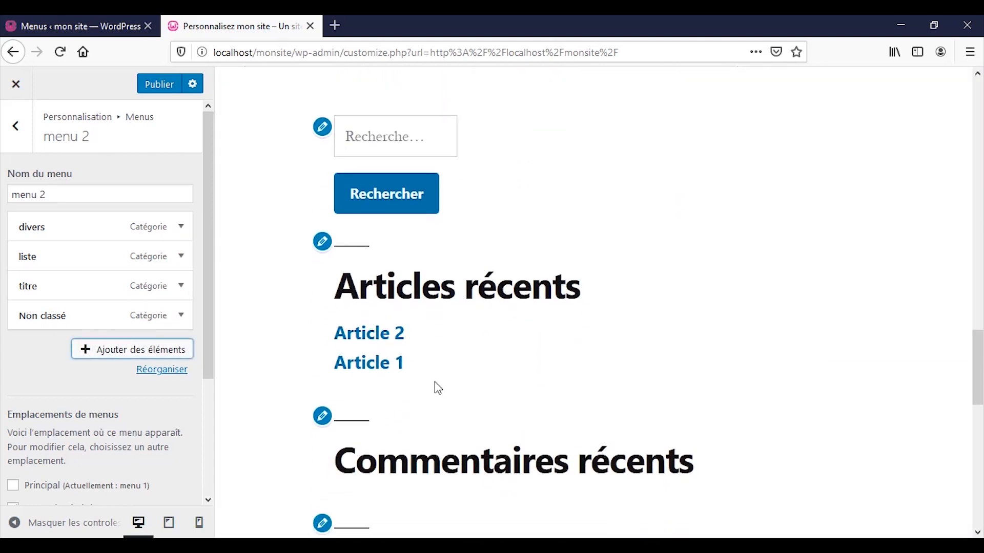
scroll(435, 382, "down", 3)
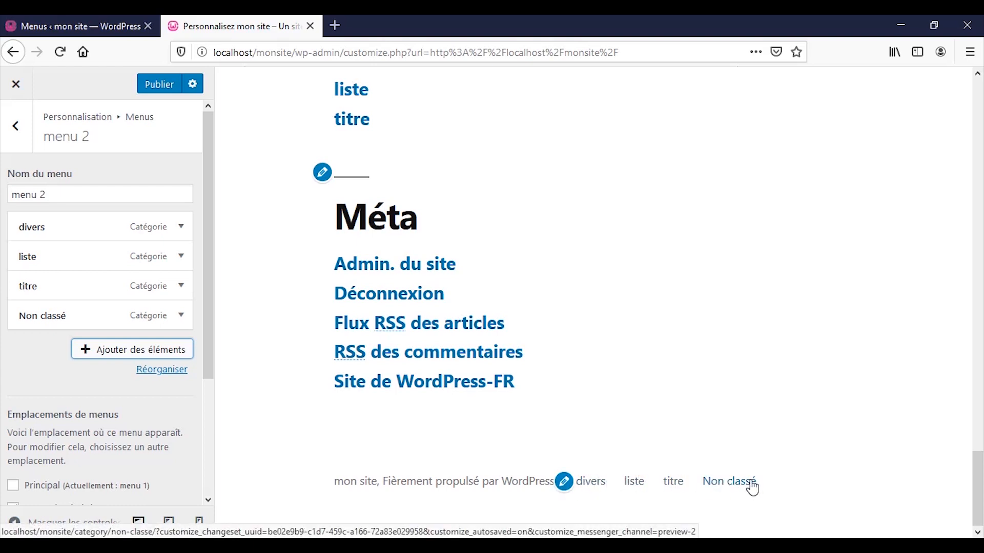
left_click(162, 87)
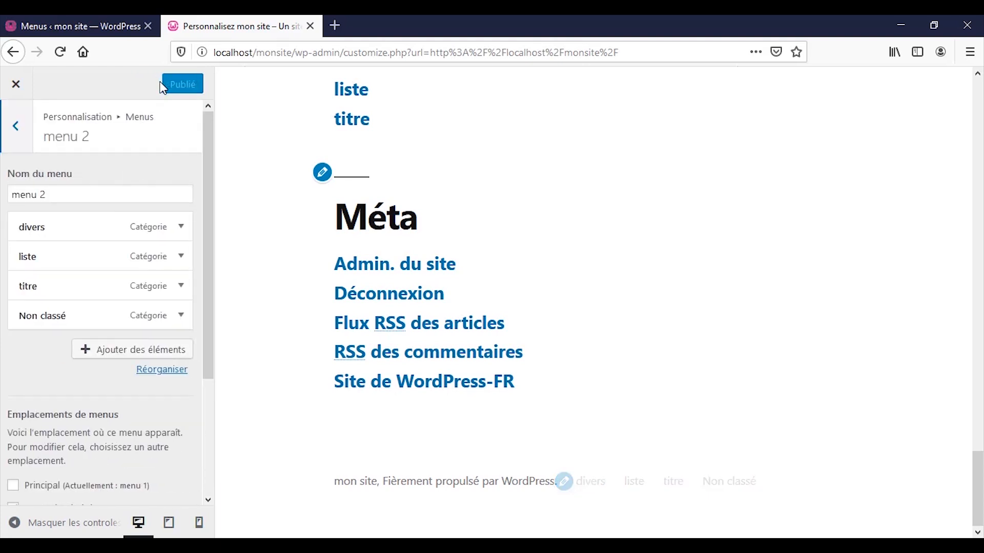
left_click(15, 87)
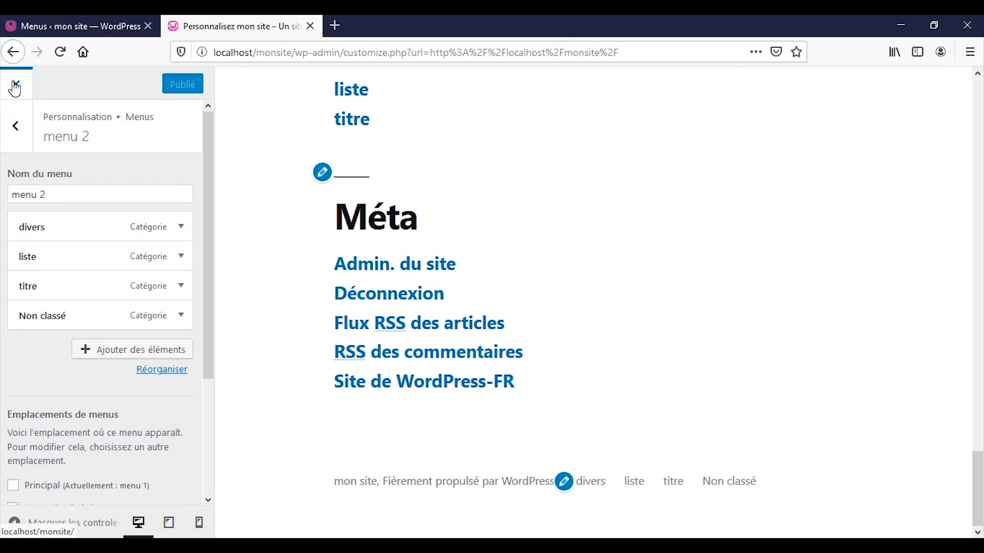
Examine the published front page, checking the category links in the footer and the main menu in the header
scroll(400, 325, "down", 20)
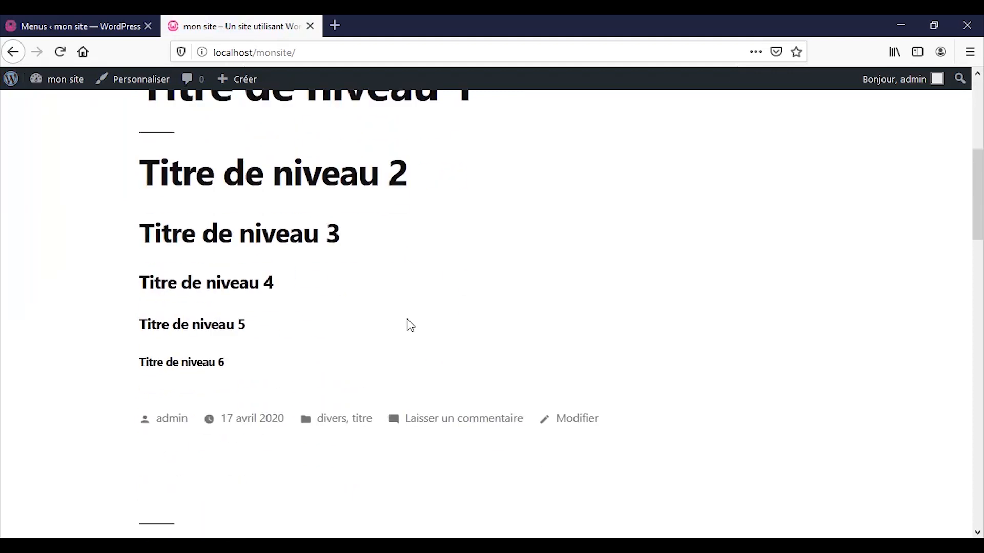
scroll(410, 325, "down", 10)
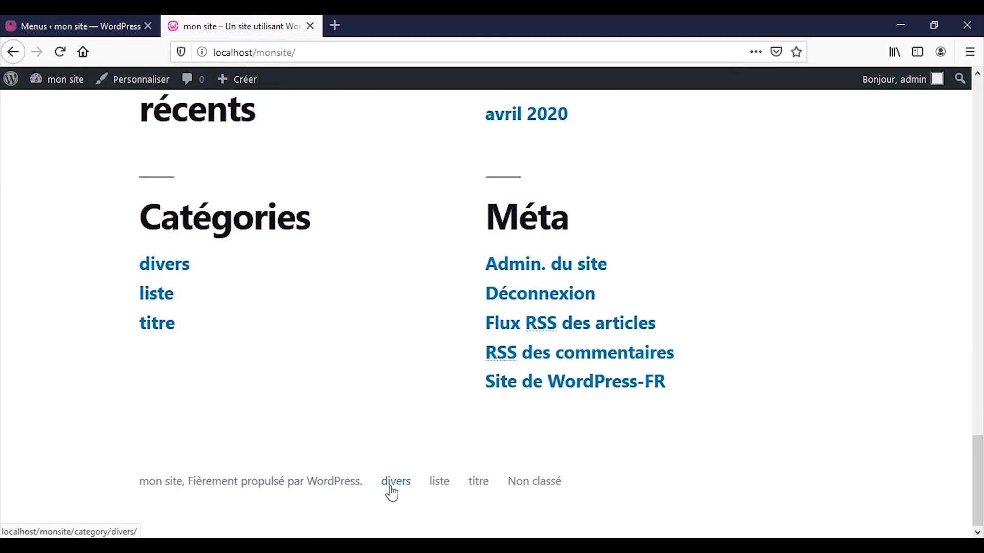
scroll(371, 348, "up", 20)
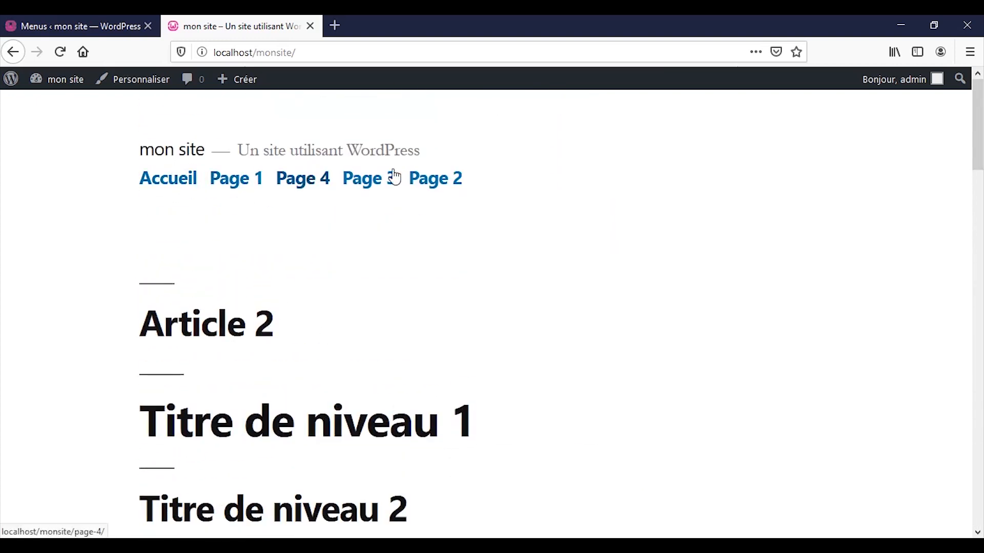
Return to the site's administration and open the dashboard
left_click(92, 21)
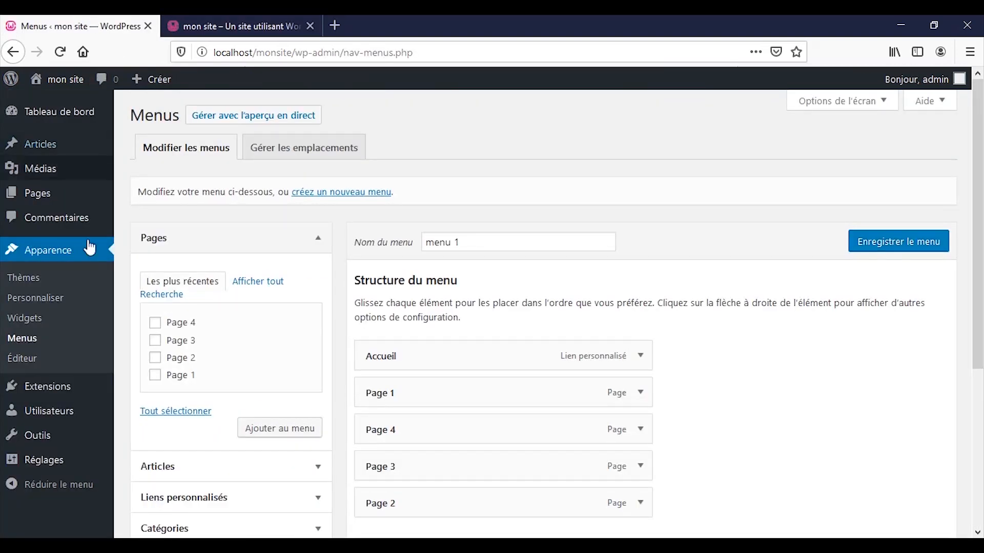
left_click(71, 129)
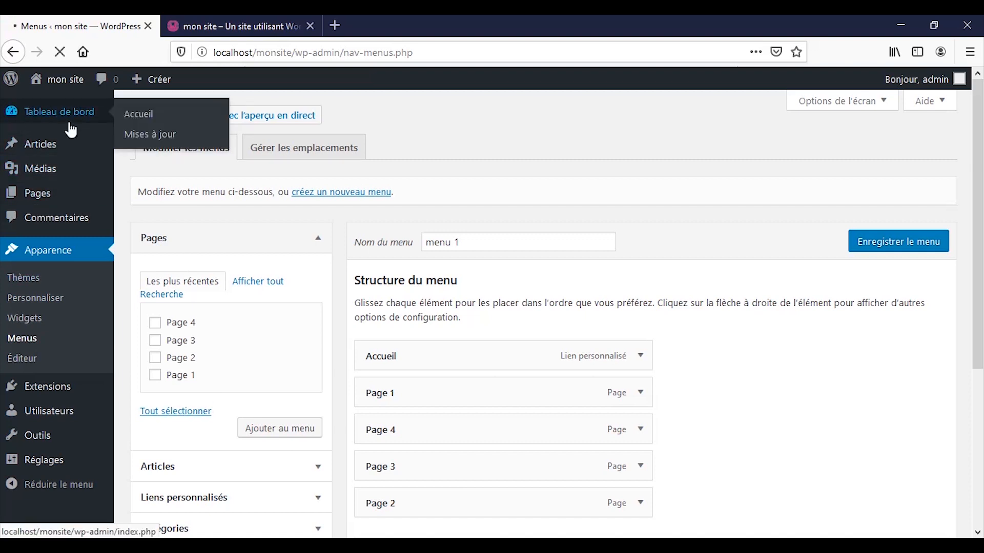